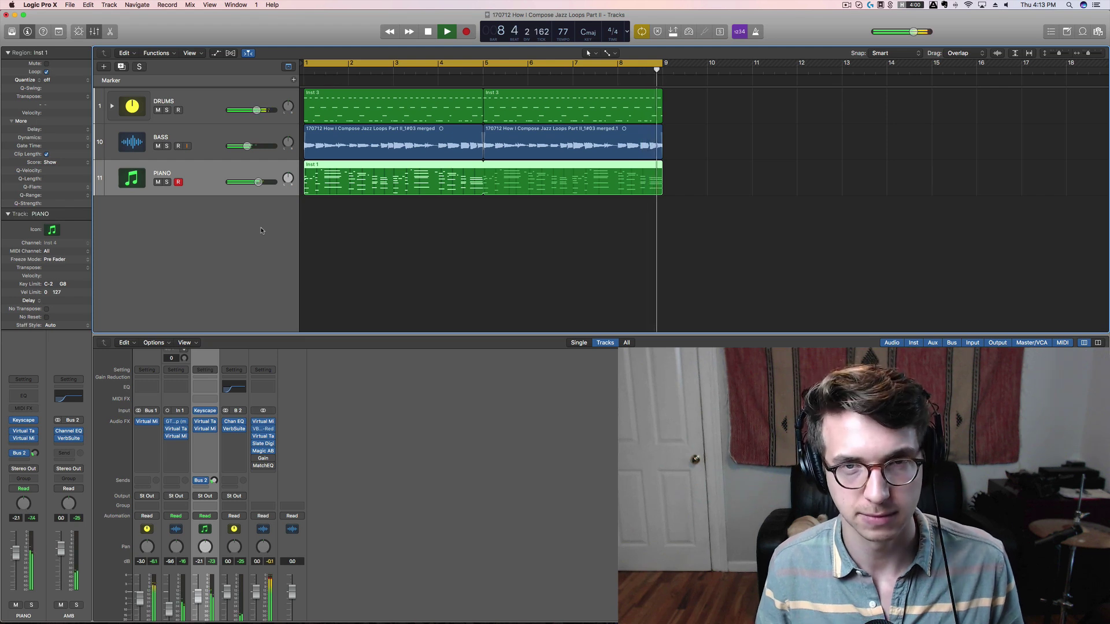
Stop the loop, audition the DRUMS track in solo, and release its solo.
{"action": "key", "text": "space"}
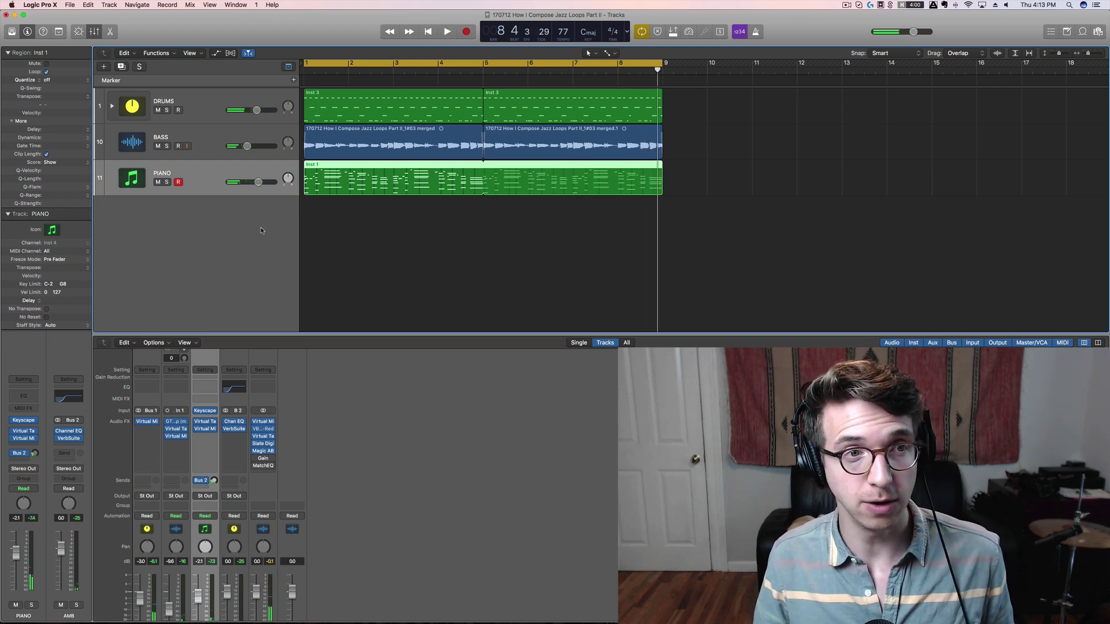
{"action": "left_click", "coordinate": [166, 111]}
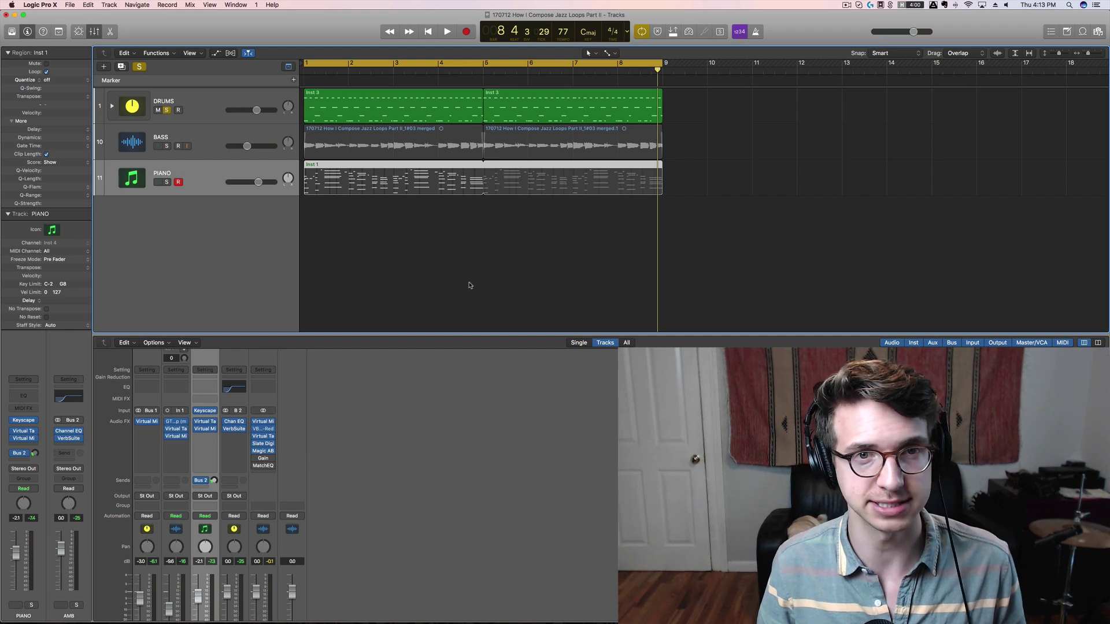
{"action": "key", "text": "space"}
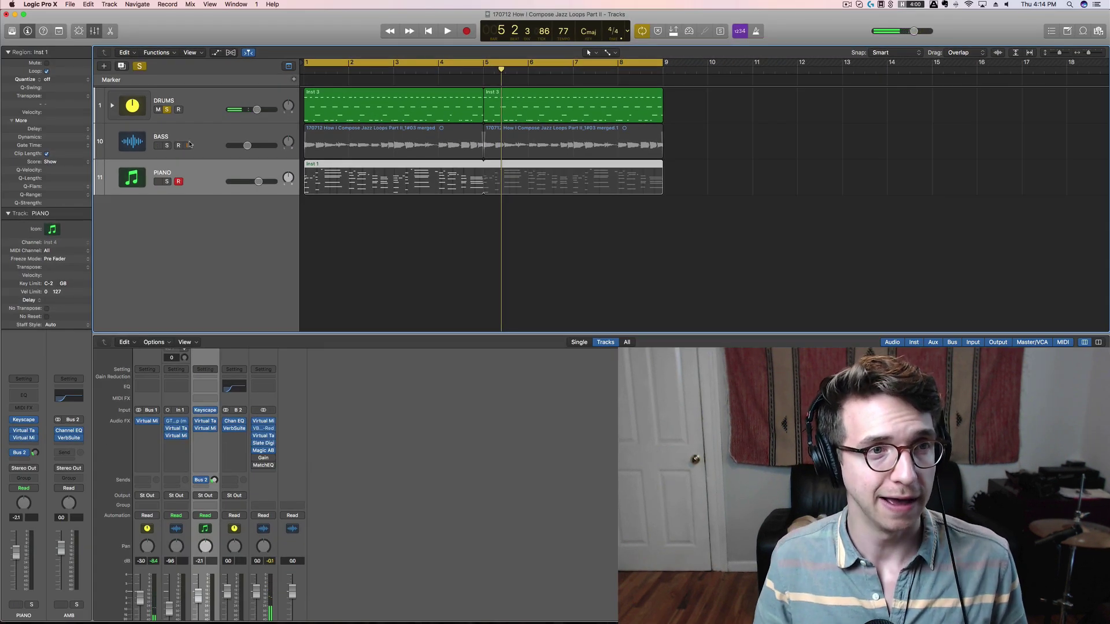
{"action": "left_click", "coordinate": [167, 110]}
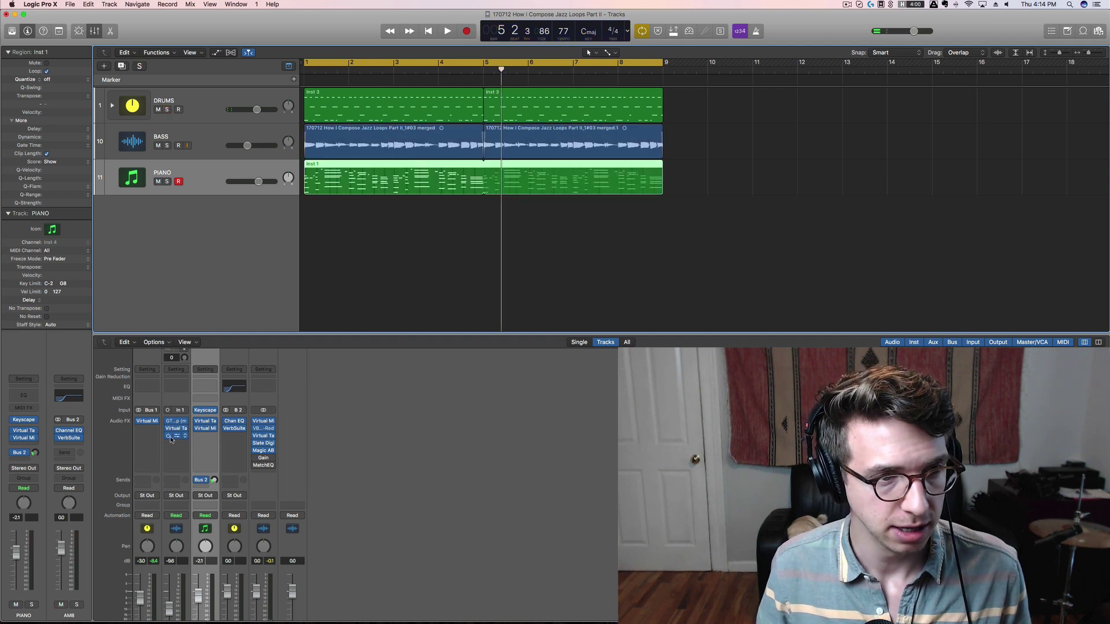
{"action": "scroll", "coordinate": [377, 419], "scroll_direction": "down", "scroll_amount": 3}
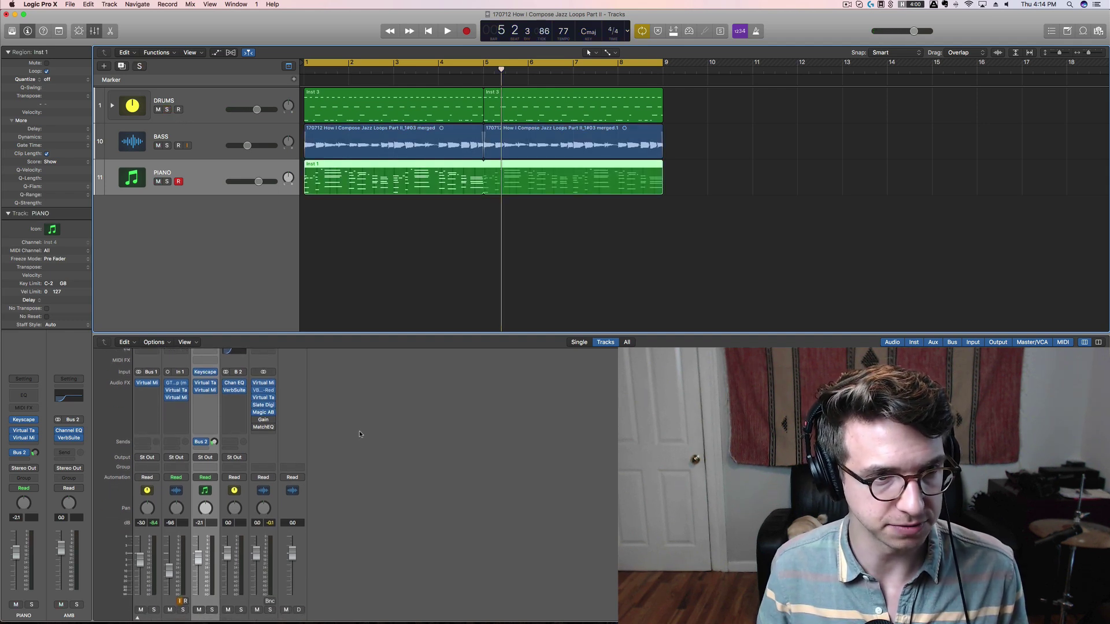
{"action": "scroll", "coordinate": [455, 432], "scroll_direction": "up", "scroll_amount": 5}
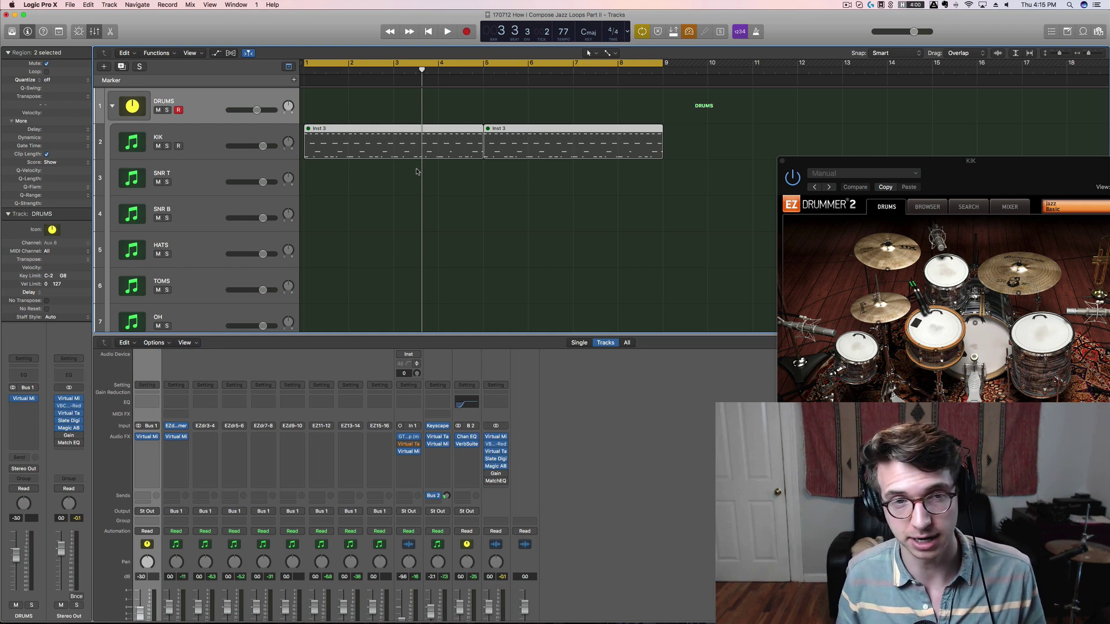
Play two passages of the loop with both drum regions muted.
{"action": "key", "text": "space"}
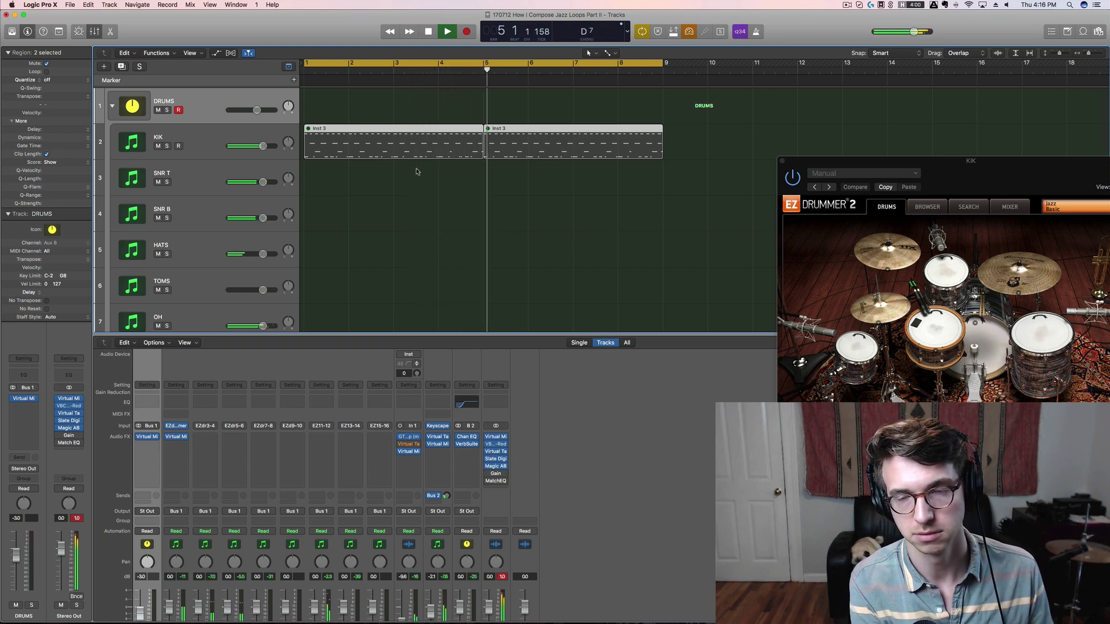
{"action": "key", "text": "space"}
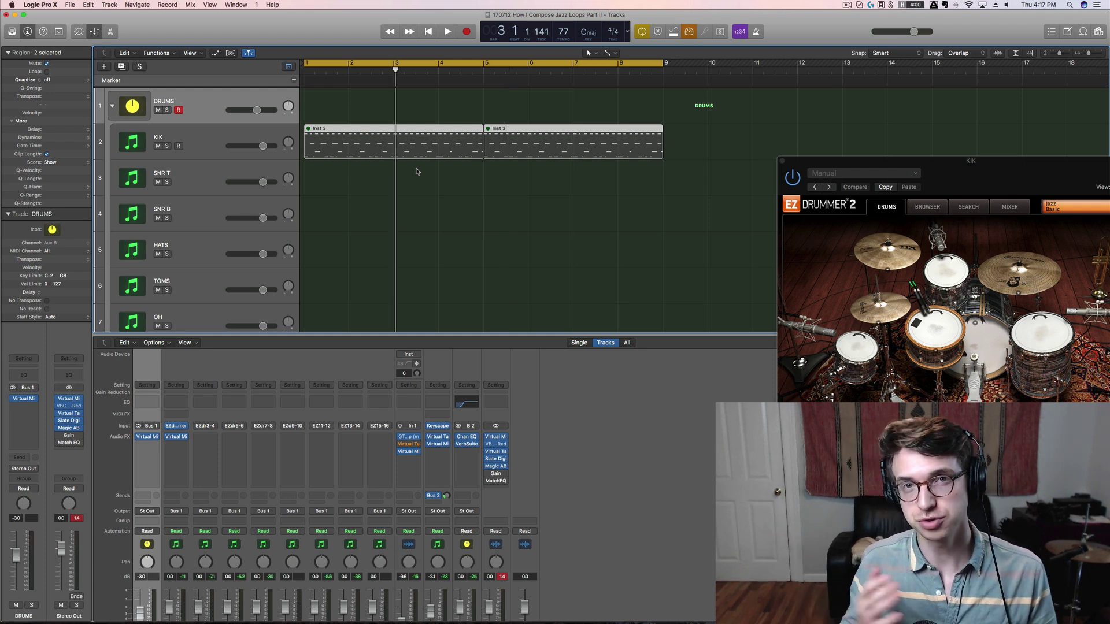
{"action": "key", "text": "space"}
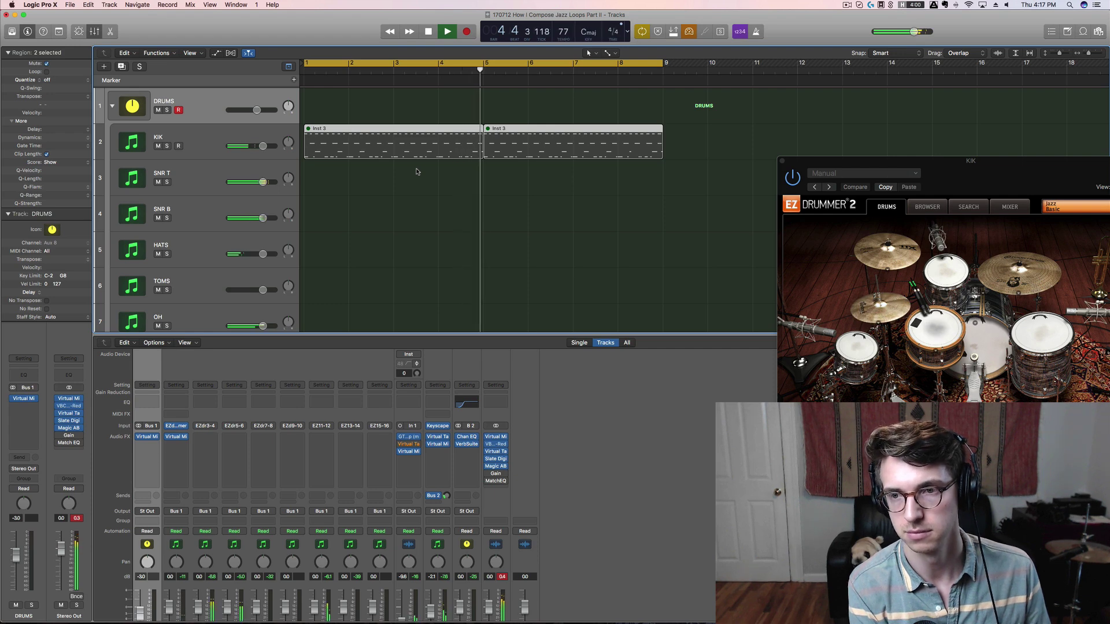
{"action": "key", "text": "space"}
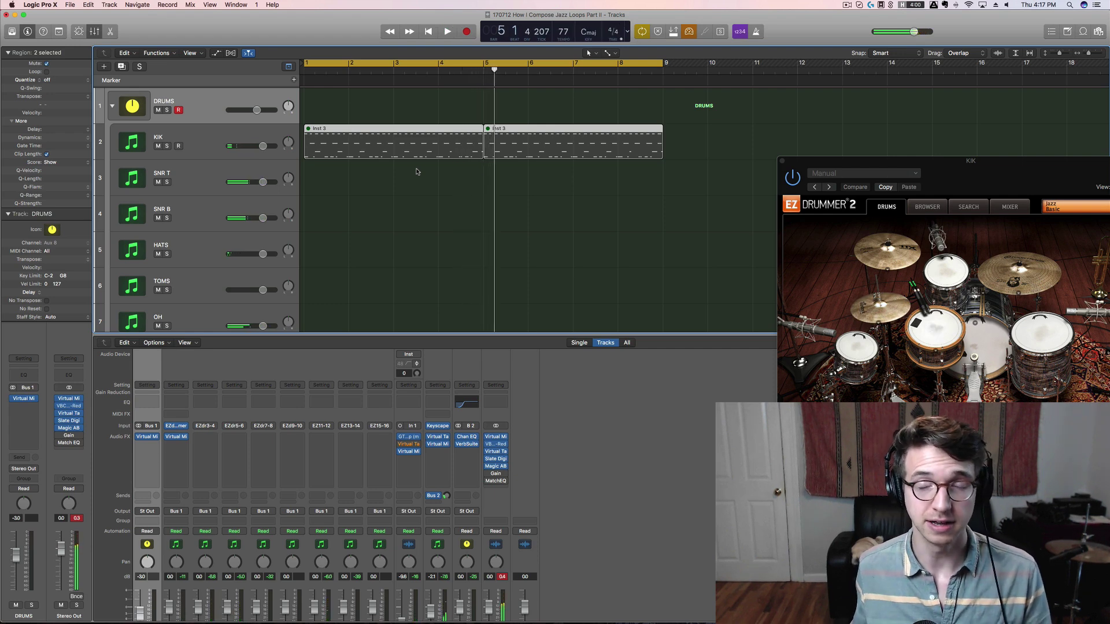
Unmute the two drum regions and play the DRUMS track in solo.
{"action": "key", "text": "ctrl+m"}
{"action": "key", "text": "s"}
{"action": "key", "text": "space"}
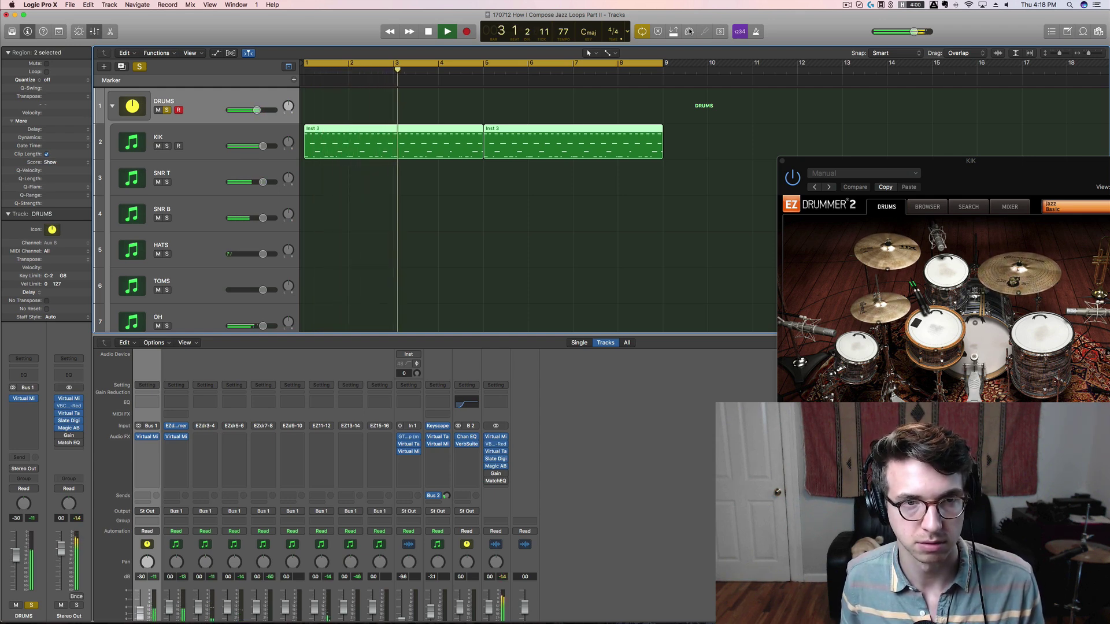
{"action": "key", "text": "space"}
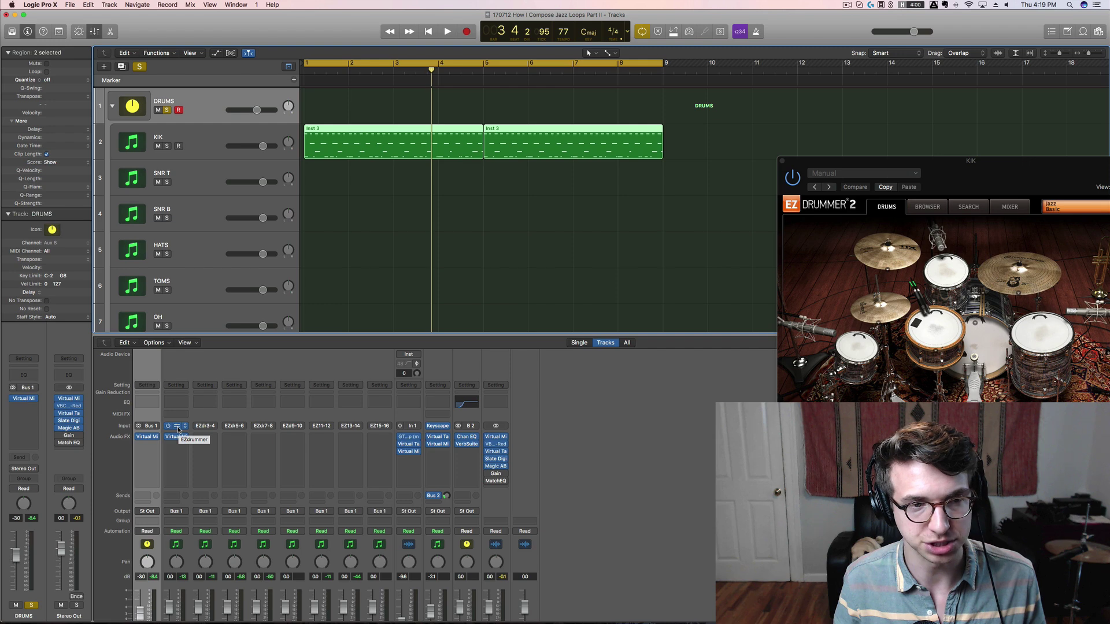
Collapse the DRUMS track stack and select the BASS track to bring up its channel strip.
{"action": "left_click", "coordinate": [113, 108]}
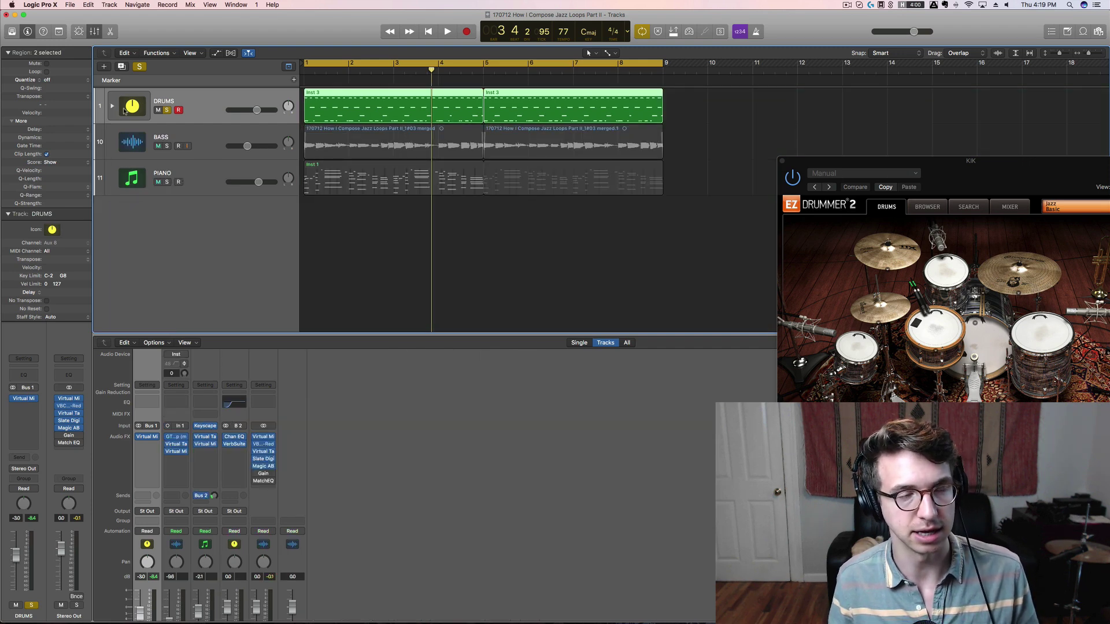
{"action": "left_click", "coordinate": [212, 137]}
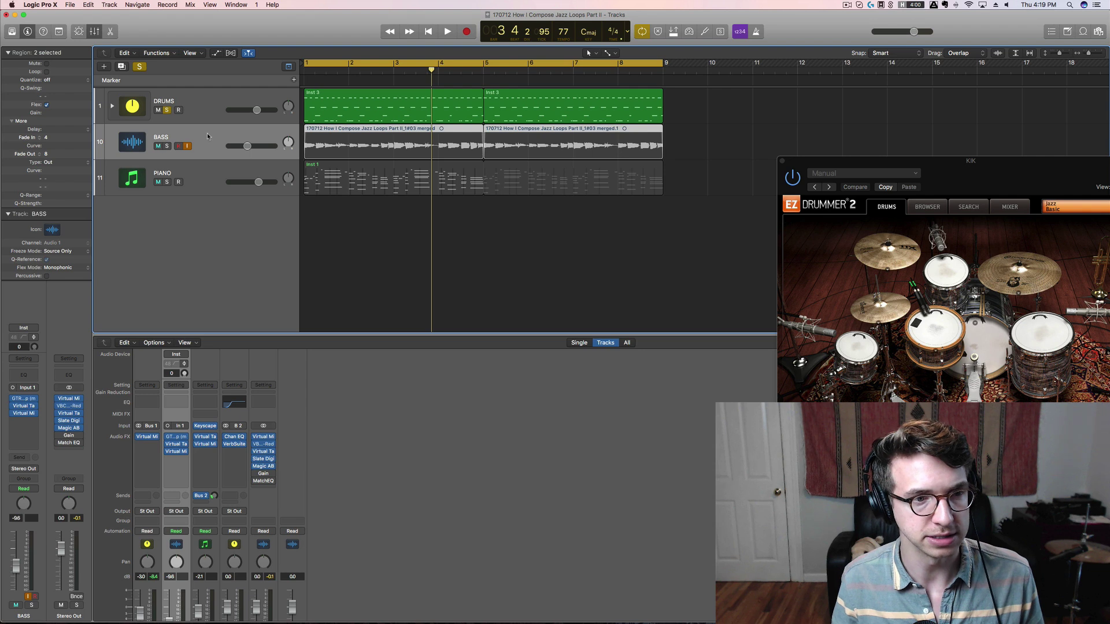
{"action": "scroll", "coordinate": [405, 419], "scroll_direction": "down", "scroll_amount": 3}
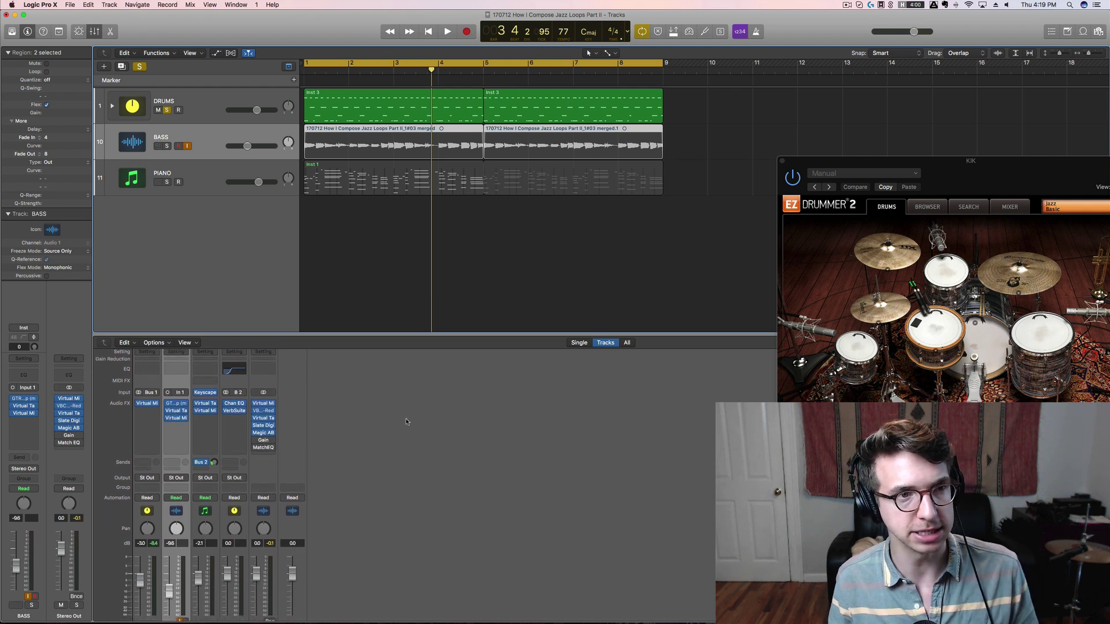
{"action": "scroll", "coordinate": [406, 422], "scroll_direction": "down", "scroll_amount": 3}
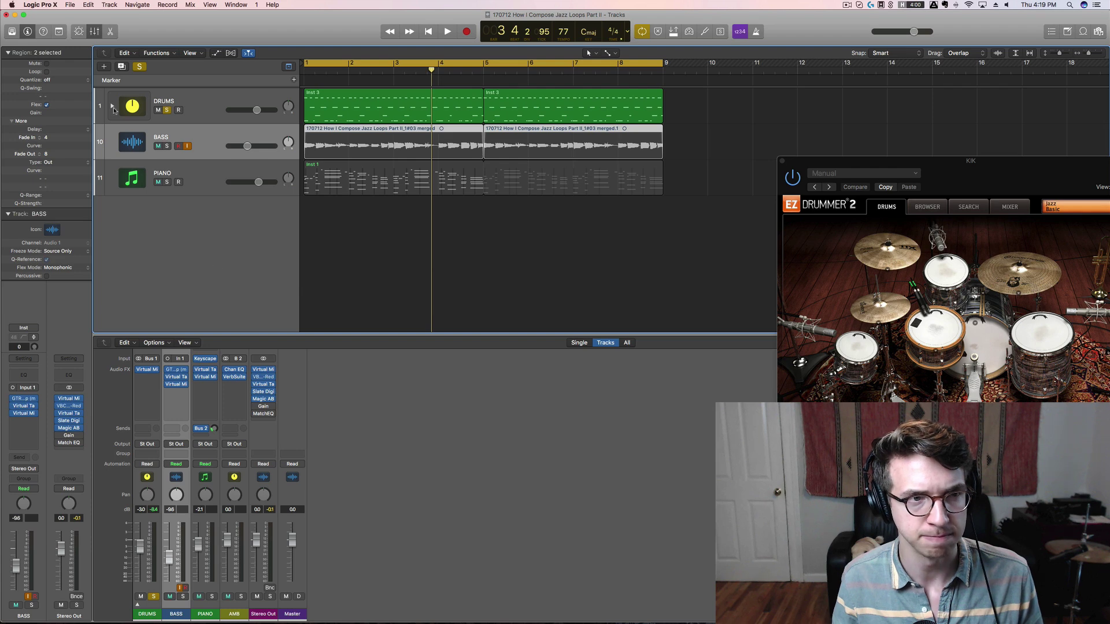
Switch the solo from the DRUMS track to the BASS track and play the bass line alone.
{"action": "left_click", "coordinate": [167, 110]}
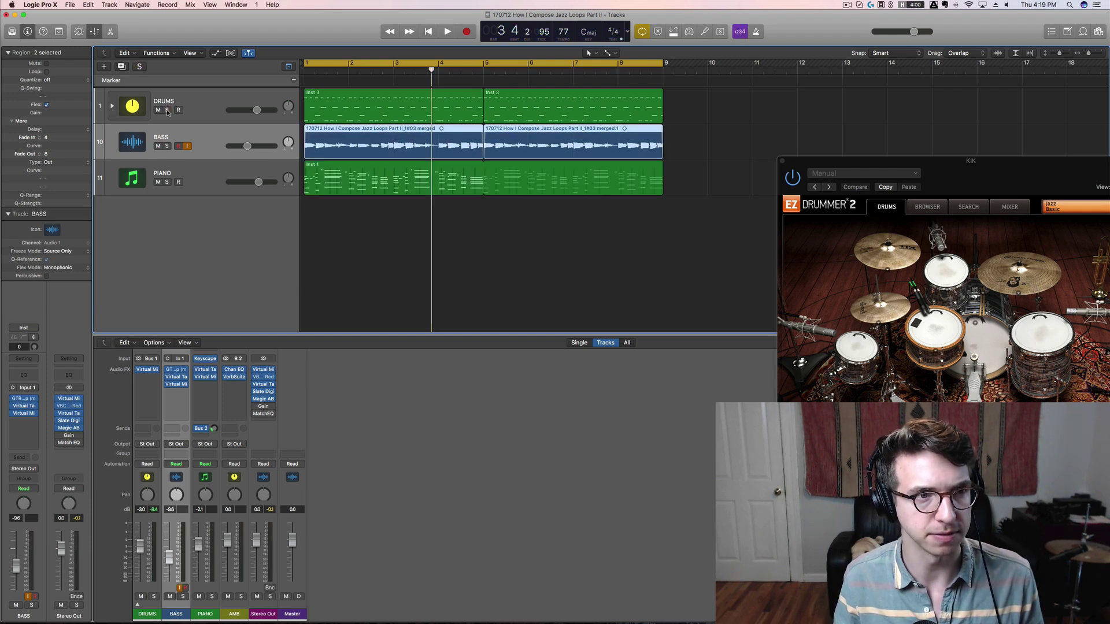
{"action": "left_click", "coordinate": [167, 146]}
{"action": "key", "text": "space"}
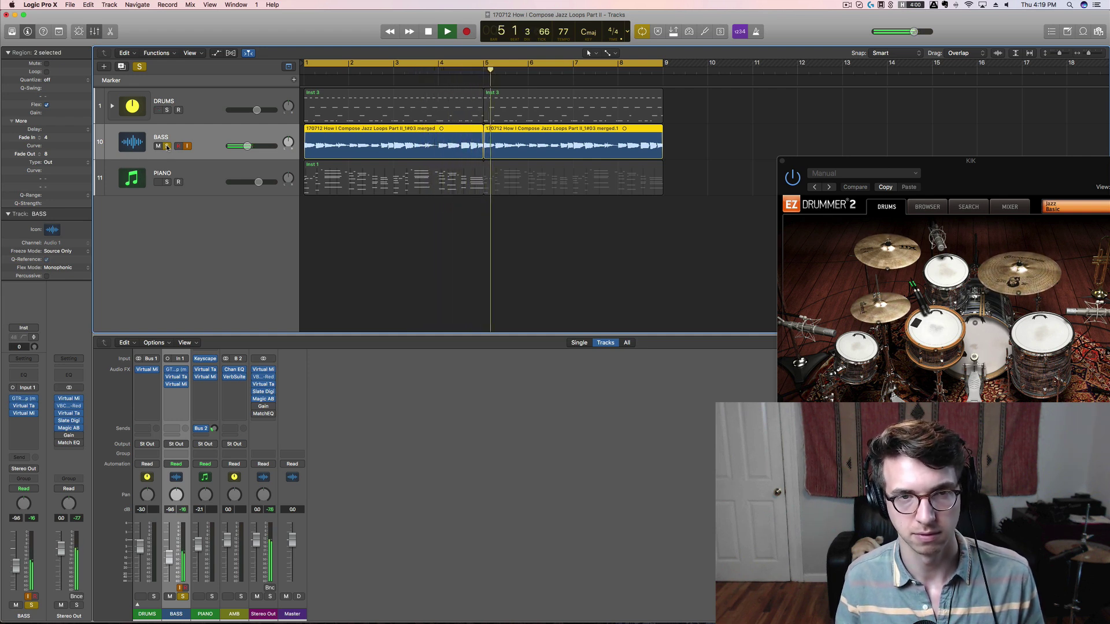
{"action": "key", "text": "space"}
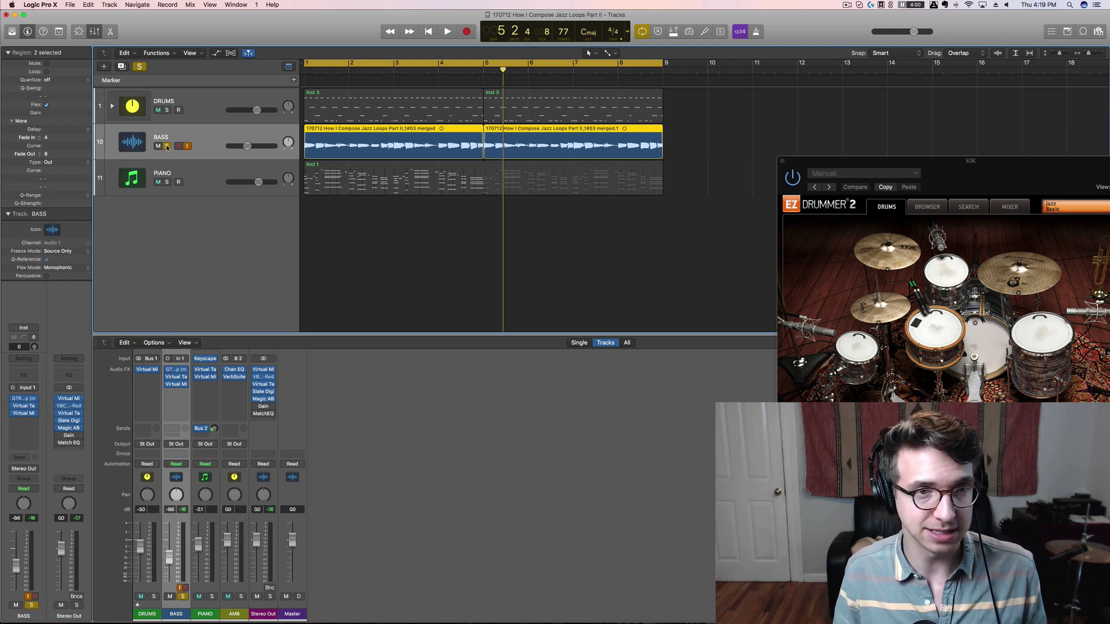
Solo the DRUMS track alongside the BASS track and play both from the start of the project.
{"action": "left_click", "coordinate": [167, 110]}
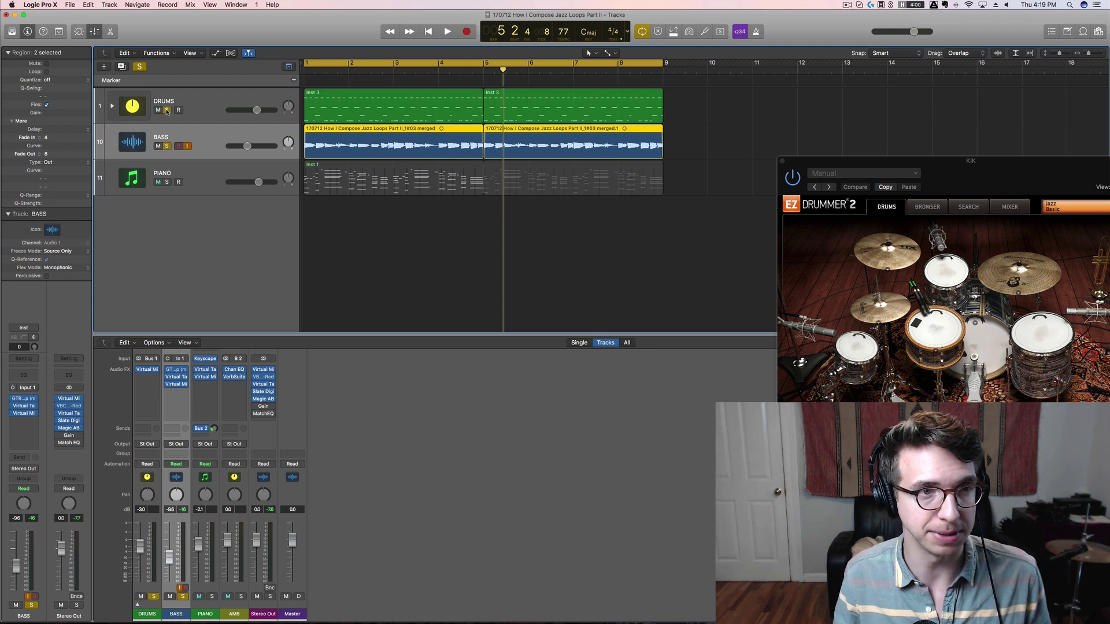
{"action": "key", "text": "Return"}
{"action": "key", "text": "space"}
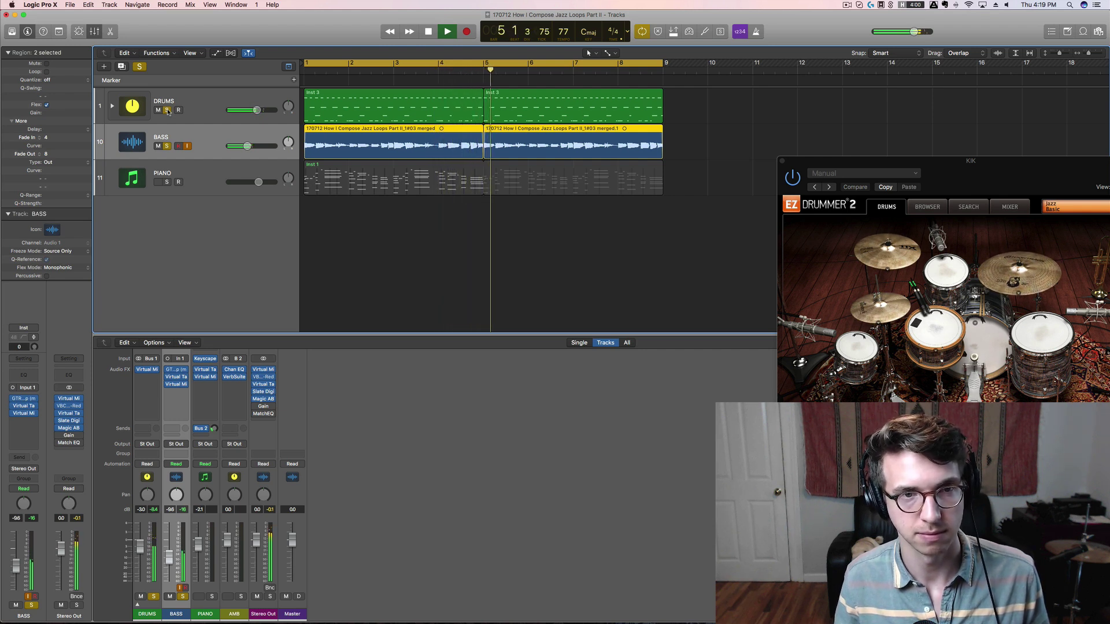
{"action": "key", "text": "space"}
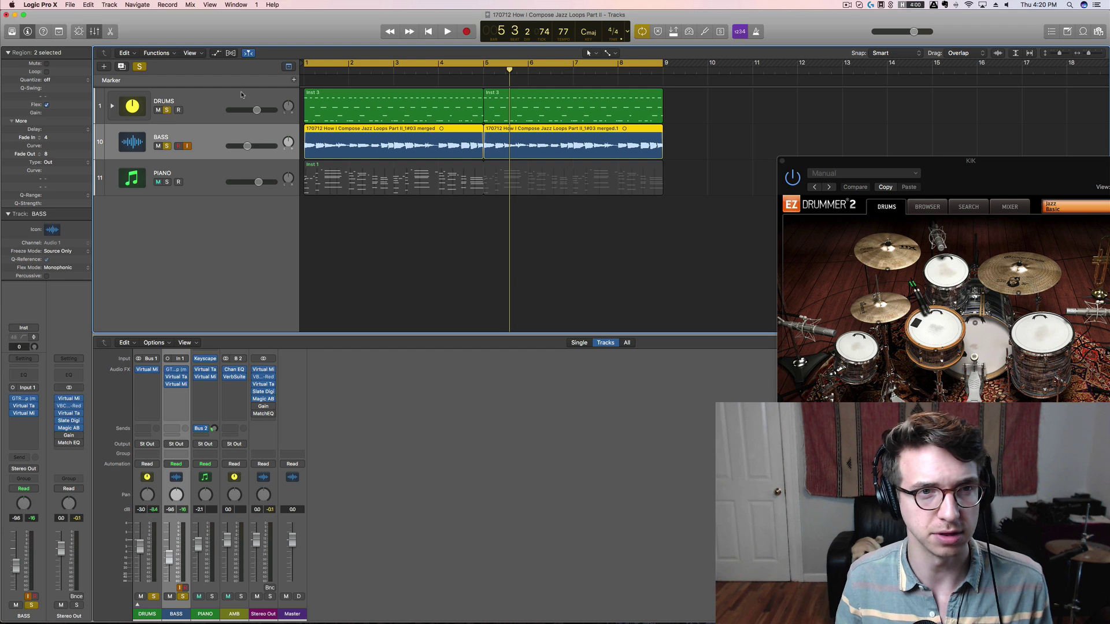
Turn off cycle mode and replay the bass and drums within bar 1.
{"action": "left_click", "coordinate": [340, 68]}
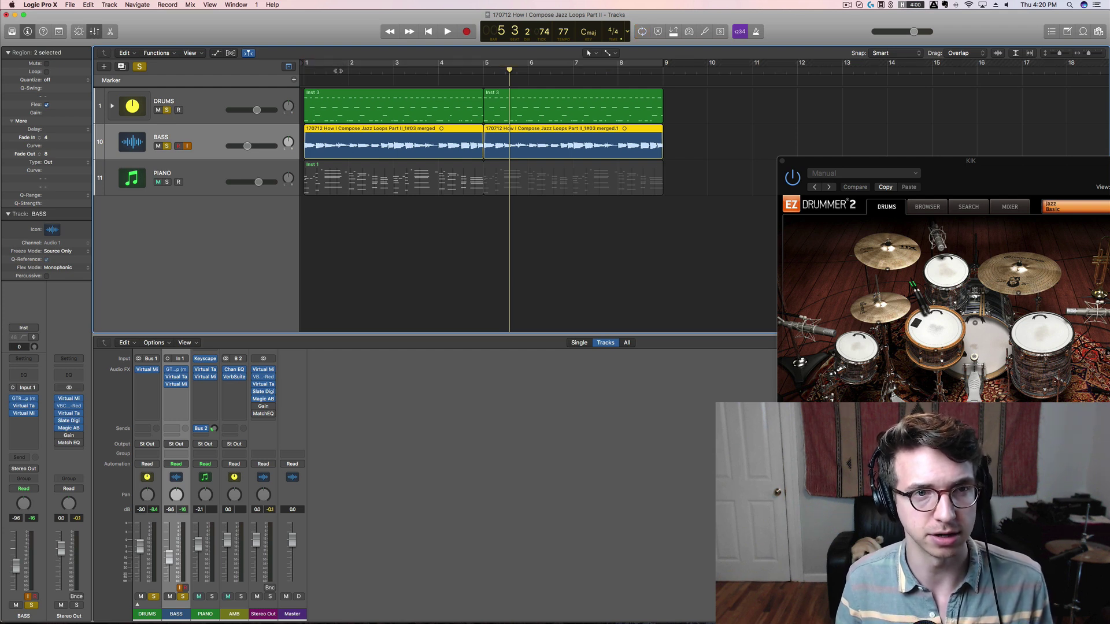
{"action": "left_click", "coordinate": [336, 72]}
{"action": "key", "text": "space"}
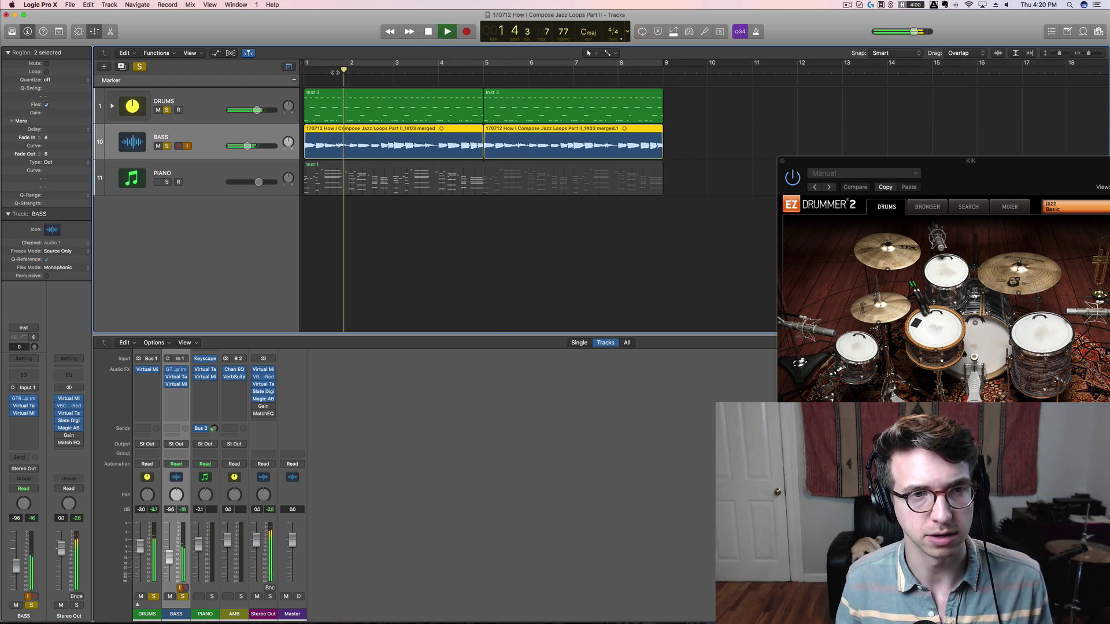
{"action": "left_click", "coordinate": [321, 73]}
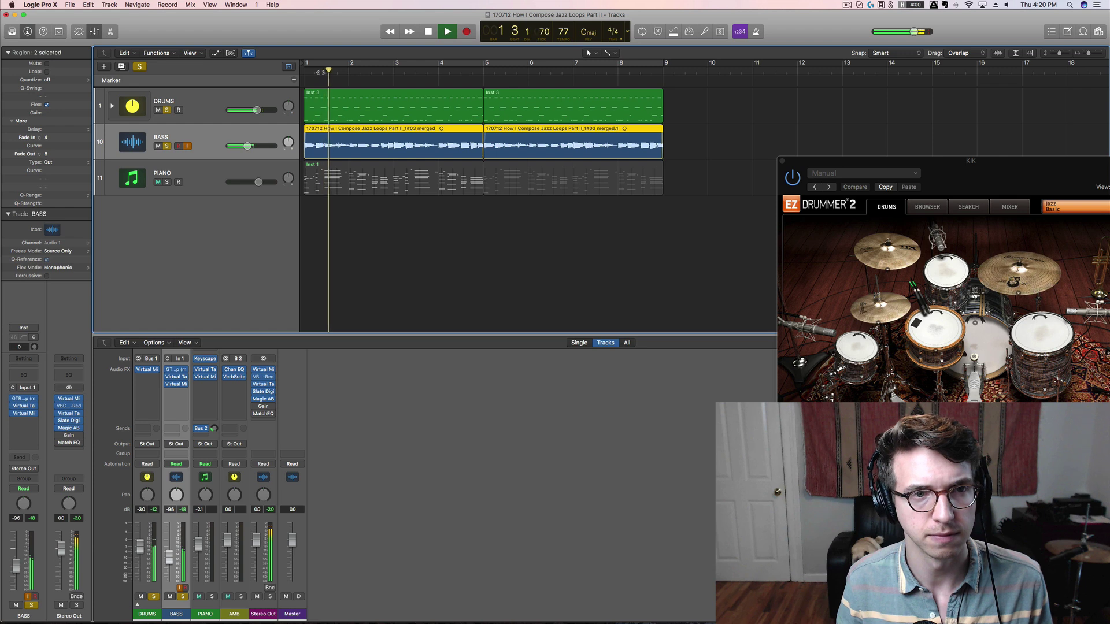
{"action": "key", "text": "space"}
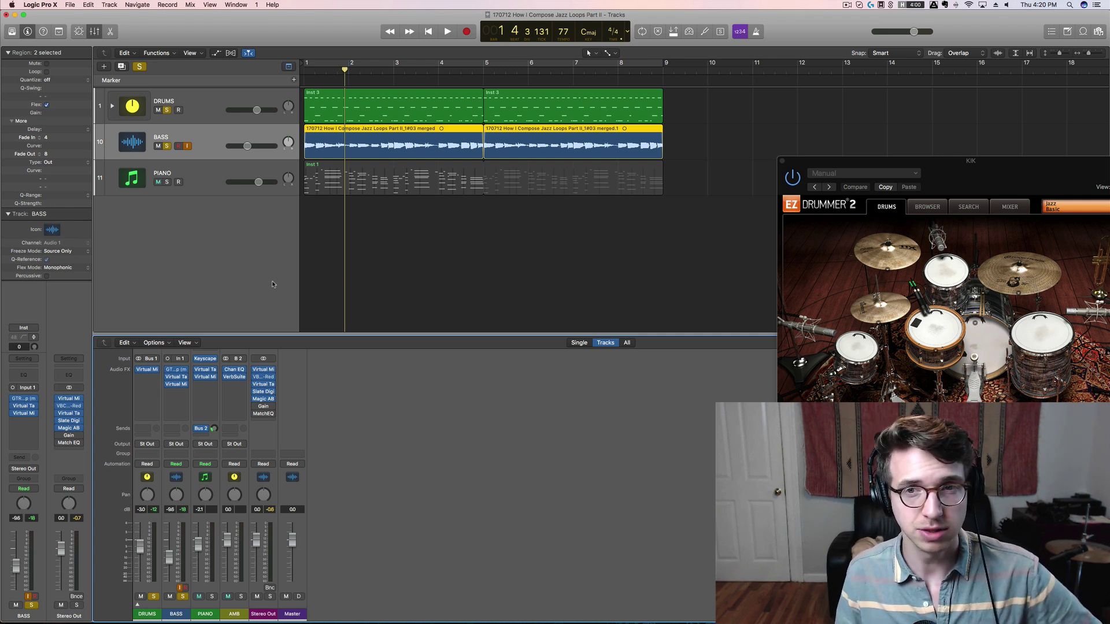
Close the EZdrummer 2 window and release the solo on the BASS and DRUMS tracks.
{"action": "left_click_drag", "start_coordinate": [810, 161], "coordinate": [668, 210]}
{"action": "left_click", "coordinate": [640, 210]}
{"action": "left_click", "coordinate": [166, 146]}
{"action": "left_click", "coordinate": [167, 110]}
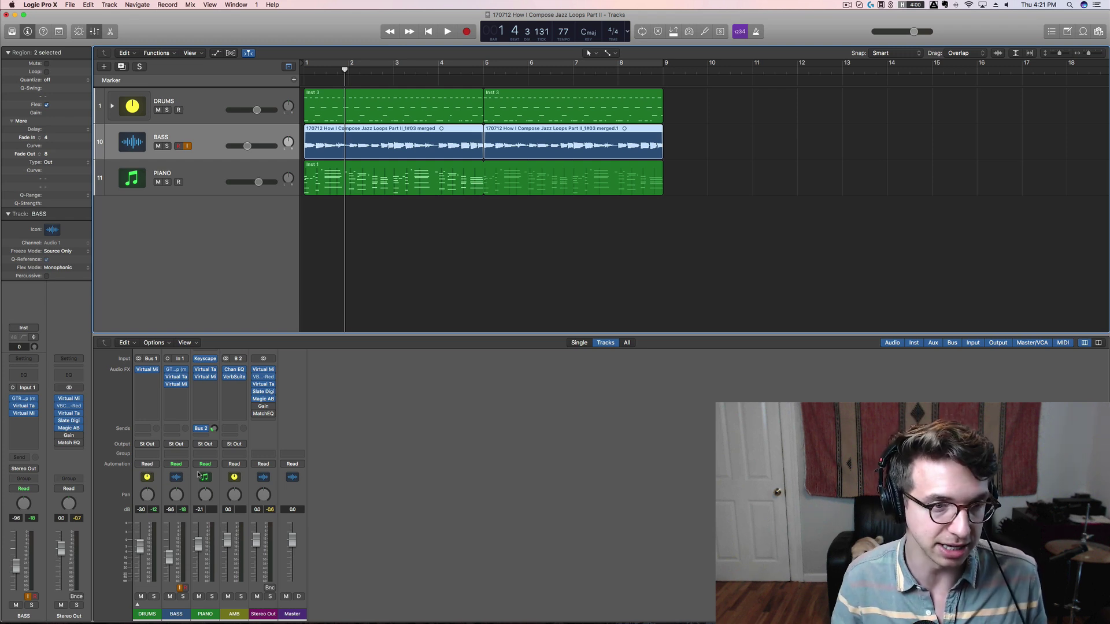
Open the Virtual Mix Rack plug-in on the DRUMS channel and place its window below the track headers.
{"action": "left_click", "coordinate": [148, 371]}
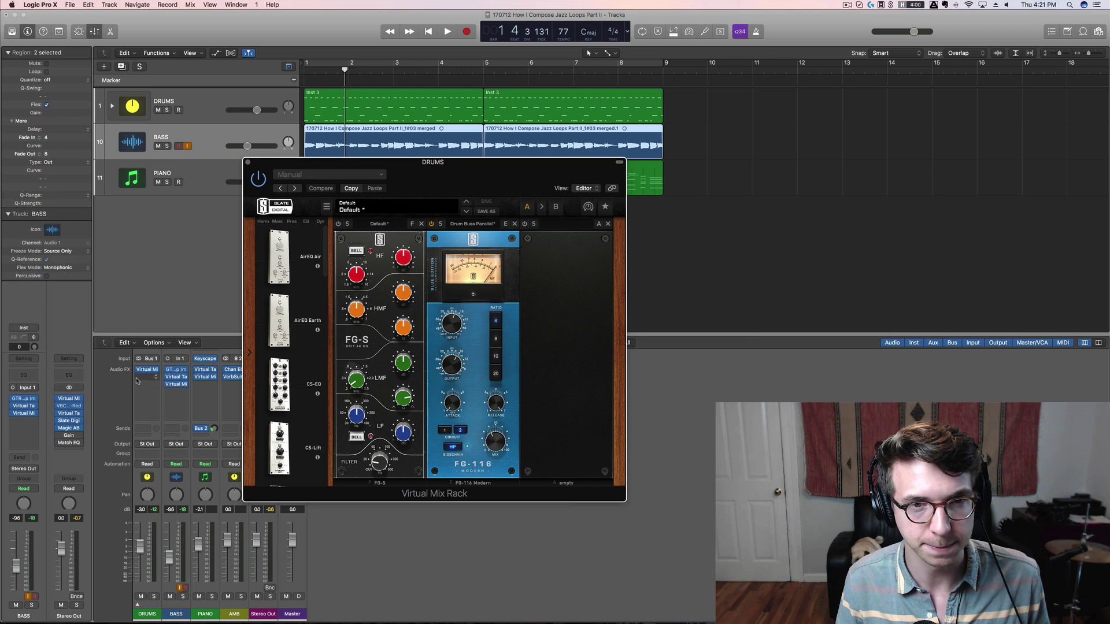
{"action": "left_click_drag", "start_coordinate": [440, 181], "coordinate": [556, 249]}
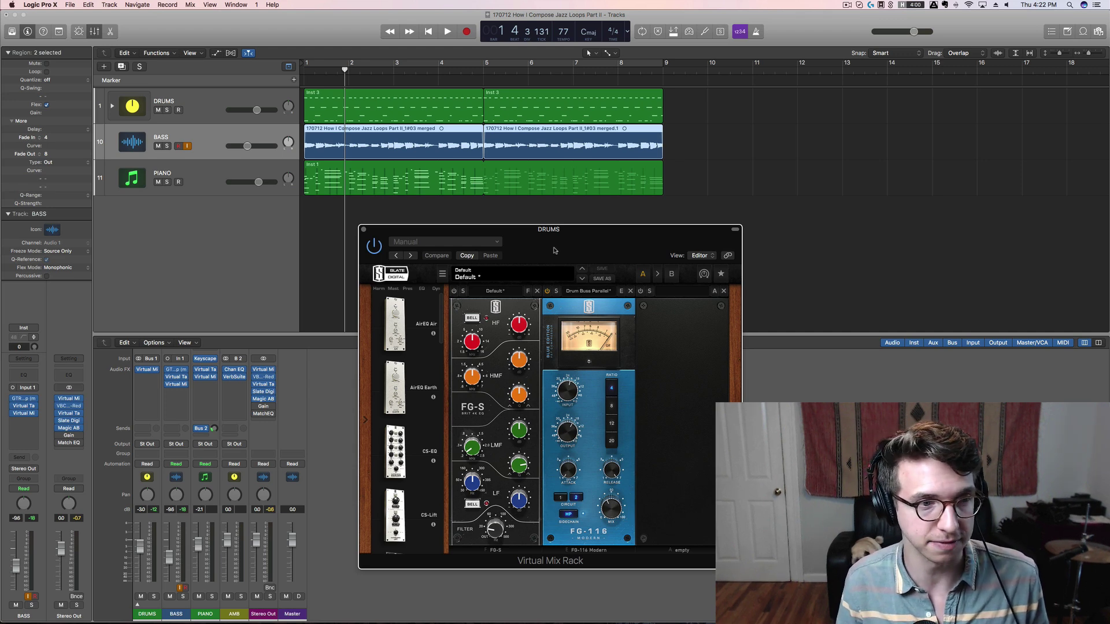
{"action": "left_click_drag", "start_coordinate": [568, 253], "coordinate": [541, 211]}
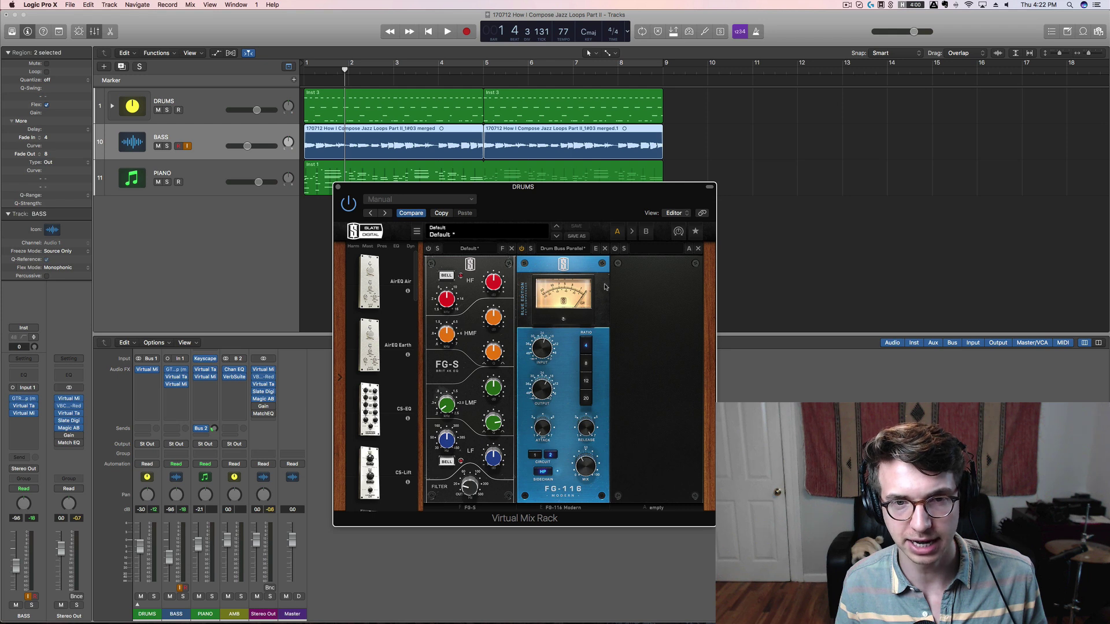
Play the full arrangement while trying the FG-116 compressor's mix control and toggling its bypass.
{"action": "key", "text": "space"}
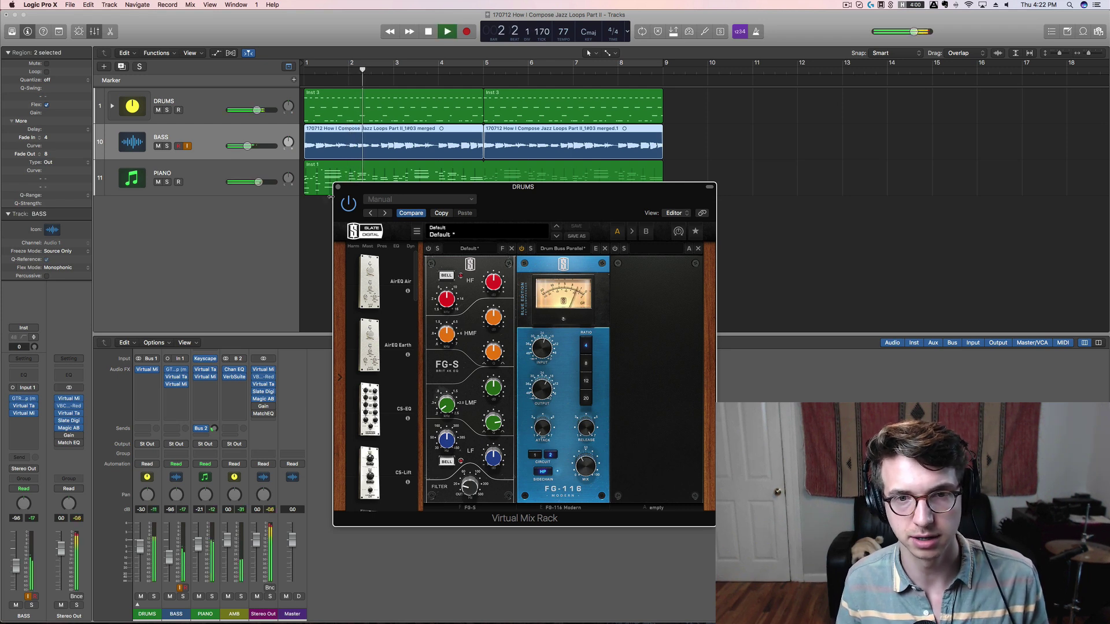
{"action": "left_click_drag", "start_coordinate": [586, 466], "coordinate": [698, 451]}
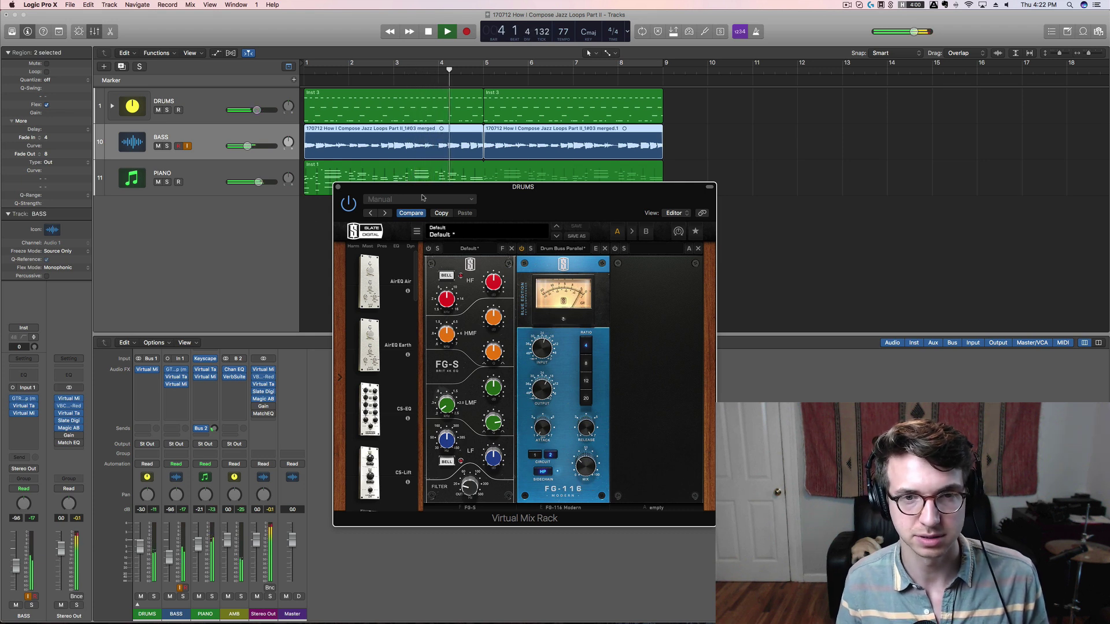
{"action": "left_click", "coordinate": [522, 248]}
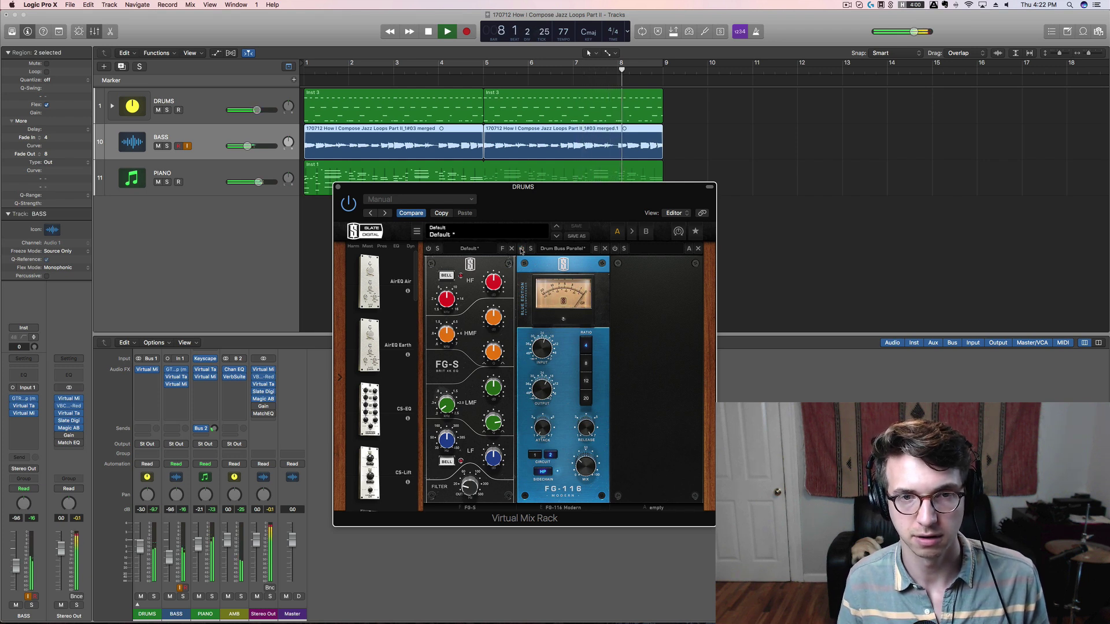
{"action": "key", "text": "space"}
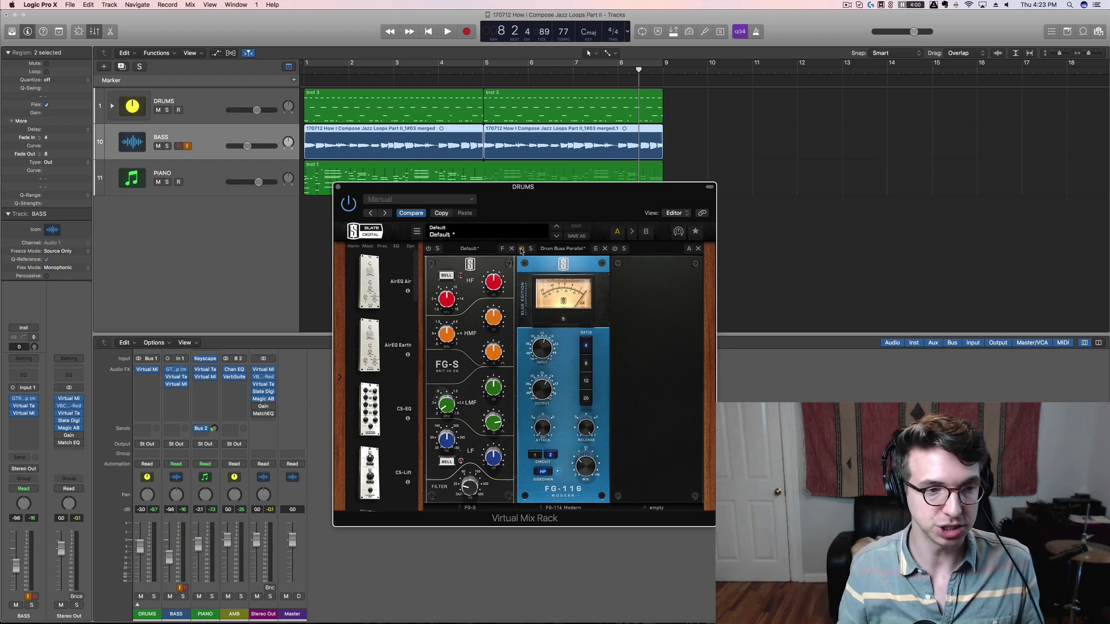
Expand the DRUMS track stack to show its individual drum channels in the mixer.
{"action": "left_click", "coordinate": [139, 606]}
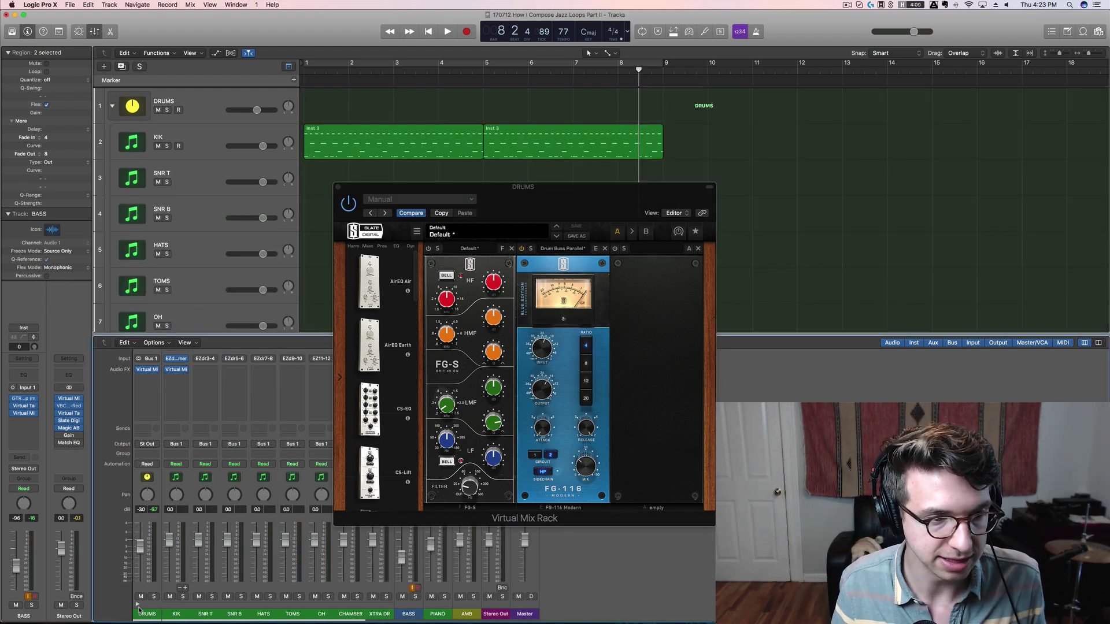
Open the Virtual Mix Rack on the KIK channel and review the frequency and gain settings of its FG-N EQ.
{"action": "left_click", "coordinate": [178, 372]}
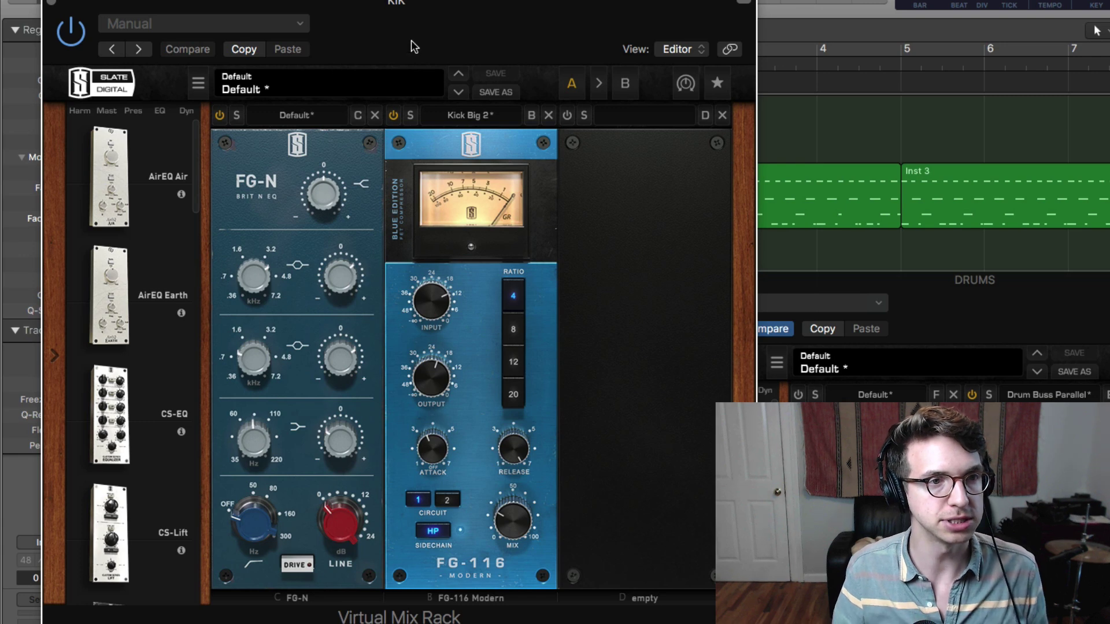
{"action": "left_click_drag", "start_coordinate": [266, 280], "coordinate": [265, 281]}
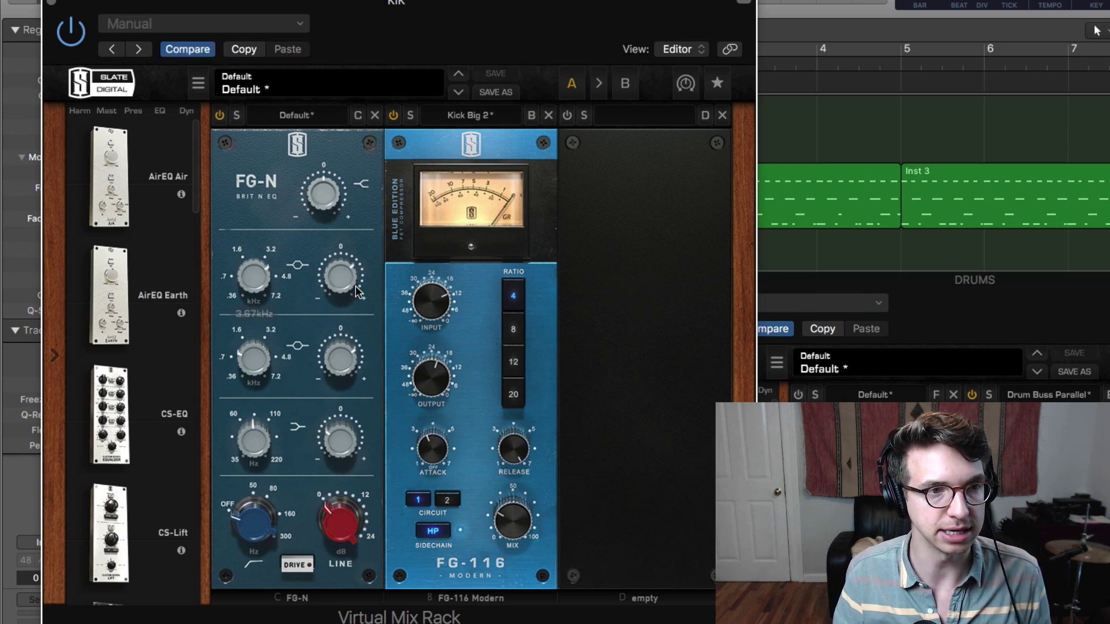
{"action": "left_click_drag", "start_coordinate": [269, 279], "coordinate": [259, 273]}
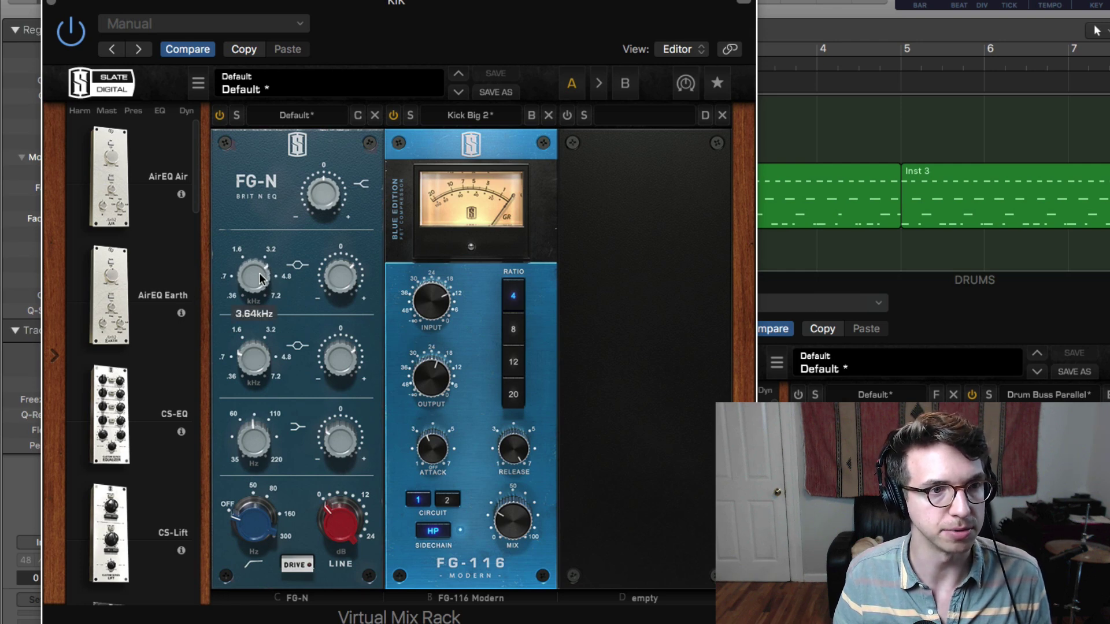
{"action": "mouse_move", "coordinate": [262, 364]}
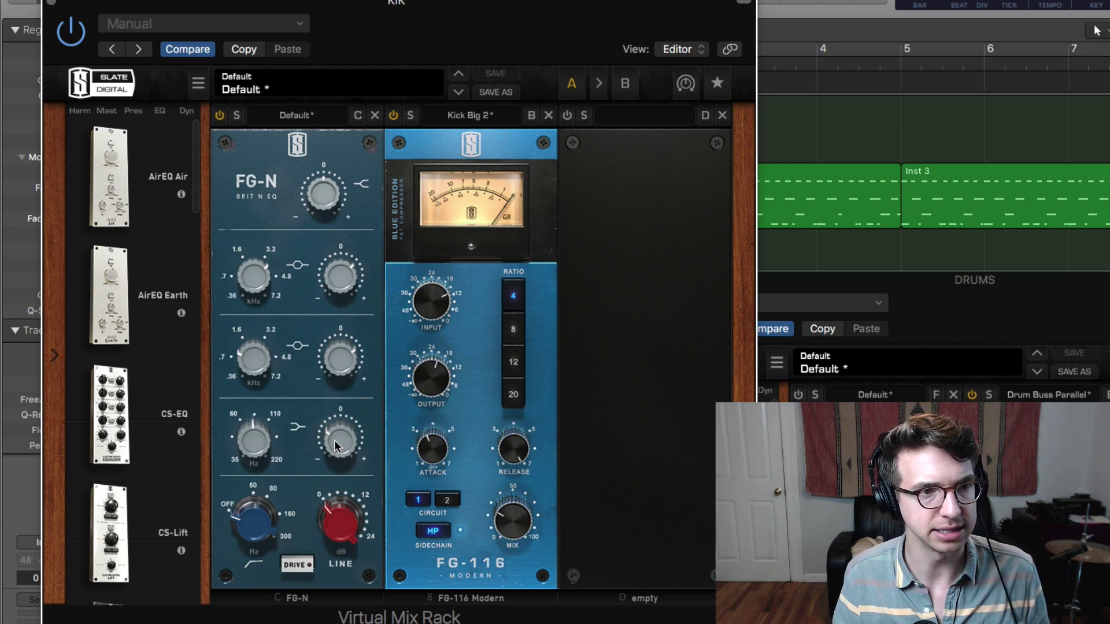
{"action": "mouse_move", "coordinate": [340, 443]}
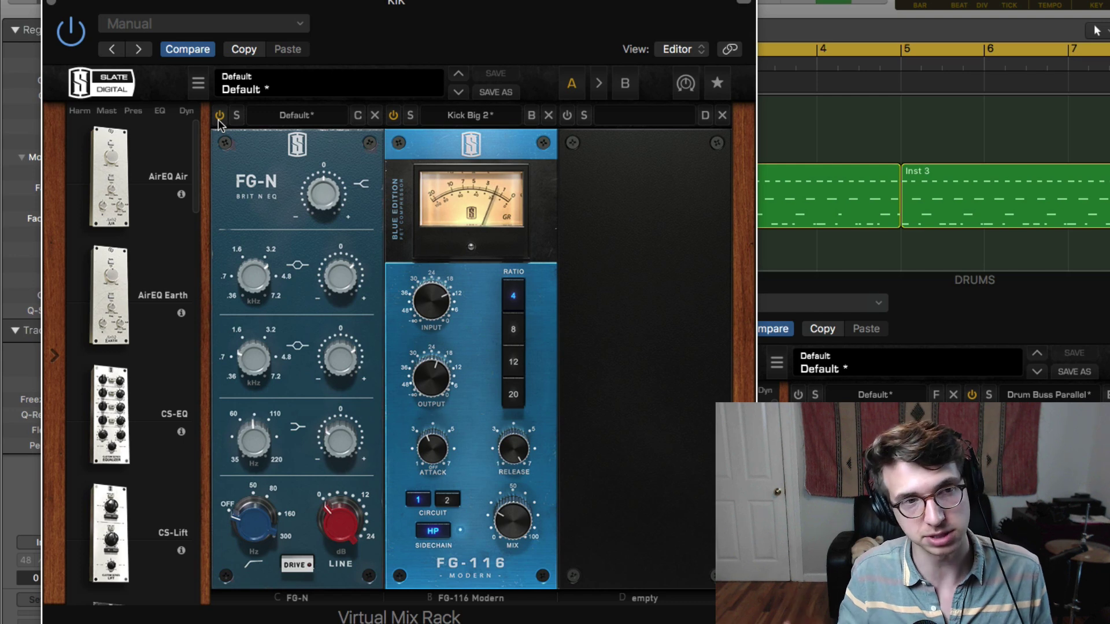
Stop playback and examine the KIK channel's FG-N low-band frequency and gain, plus the FG-116 compressor's mix setting.
{"action": "key", "text": "space"}
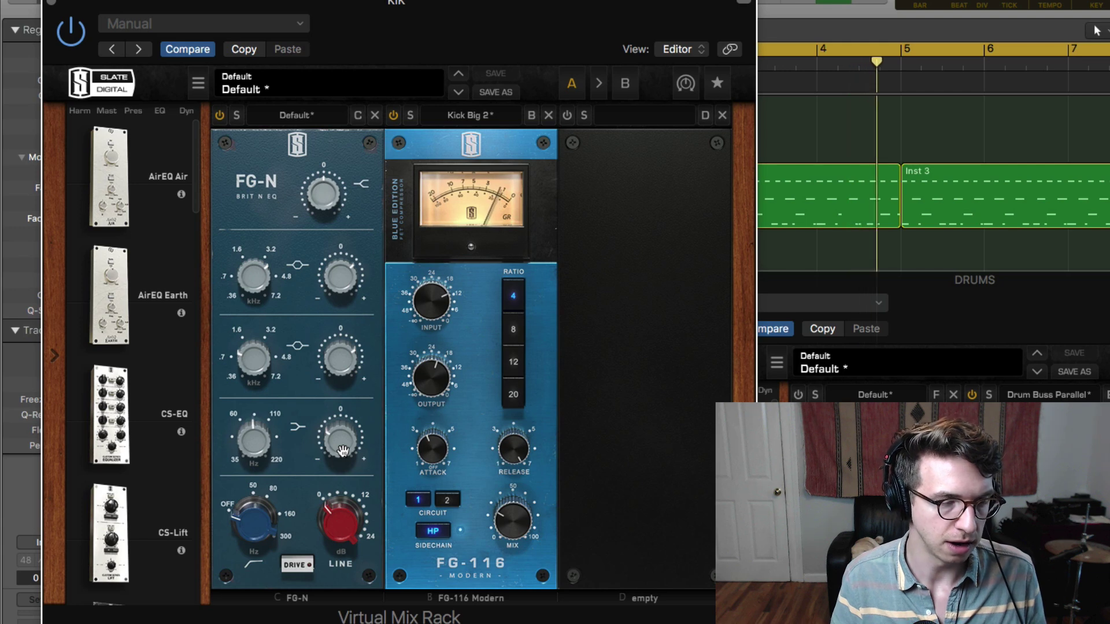
{"action": "left_click_drag", "start_coordinate": [252, 444], "coordinate": [253, 442]}
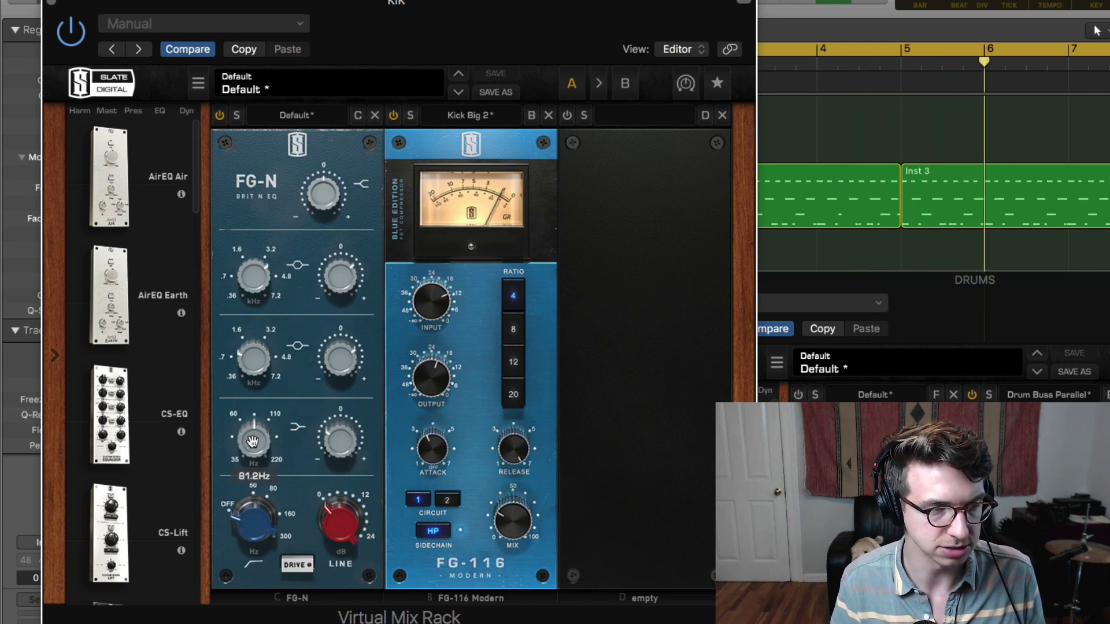
{"action": "left_click_drag", "start_coordinate": [339, 435], "coordinate": [341, 446]}
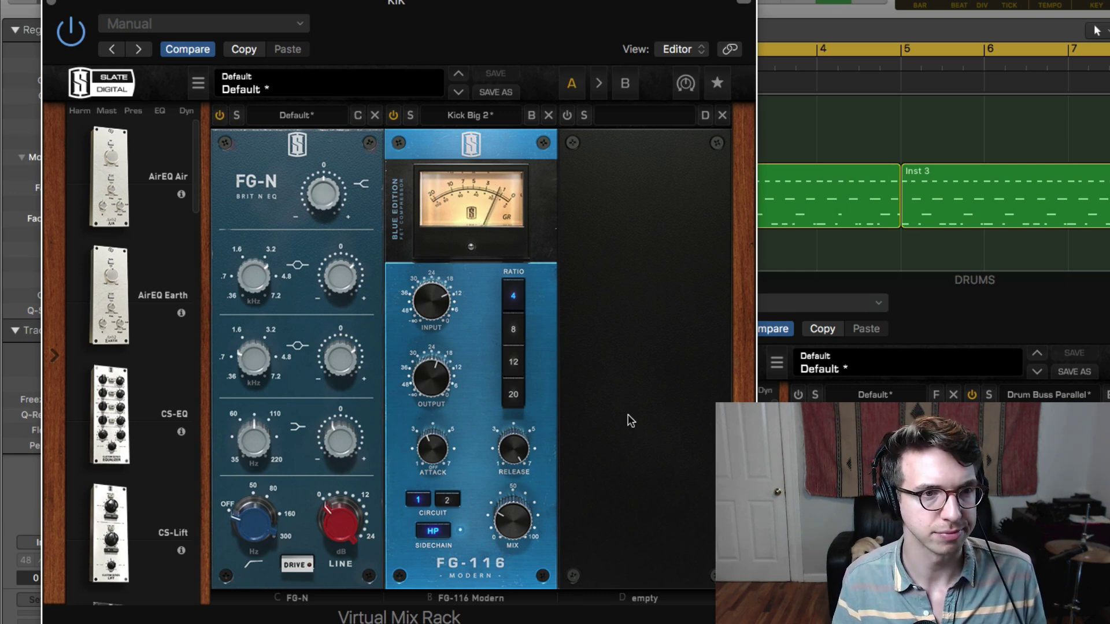
{"action": "mouse_move", "coordinate": [512, 524]}
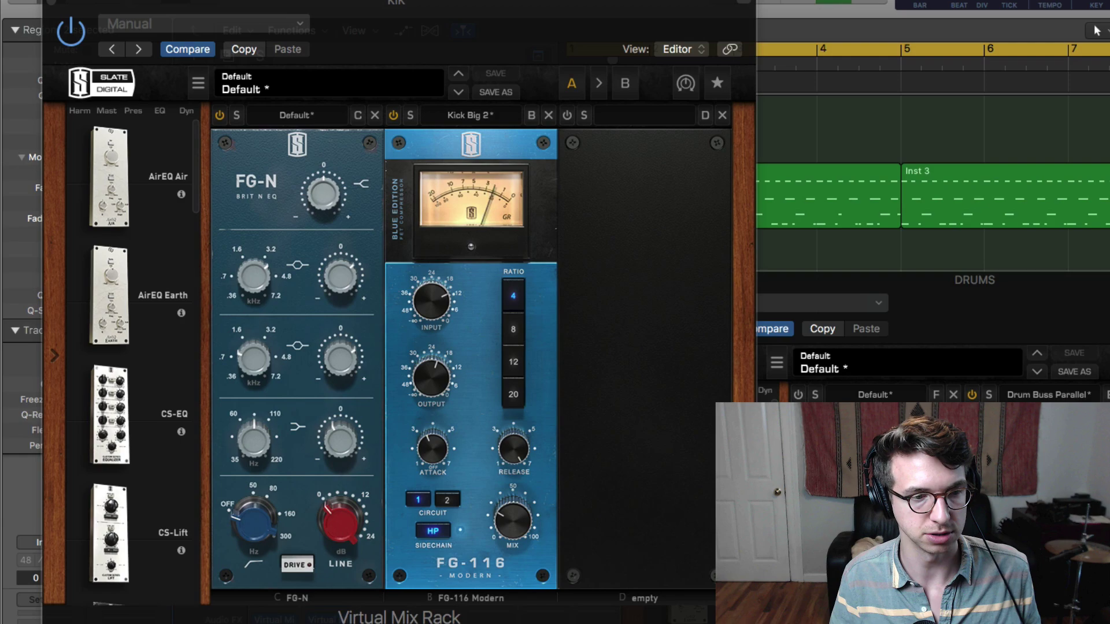
Close the KIK and DRUMS Virtual Mix Rack windows and collapse the DRUMS track stack in the mixer.
{"action": "left_click", "coordinate": [51, 4]}
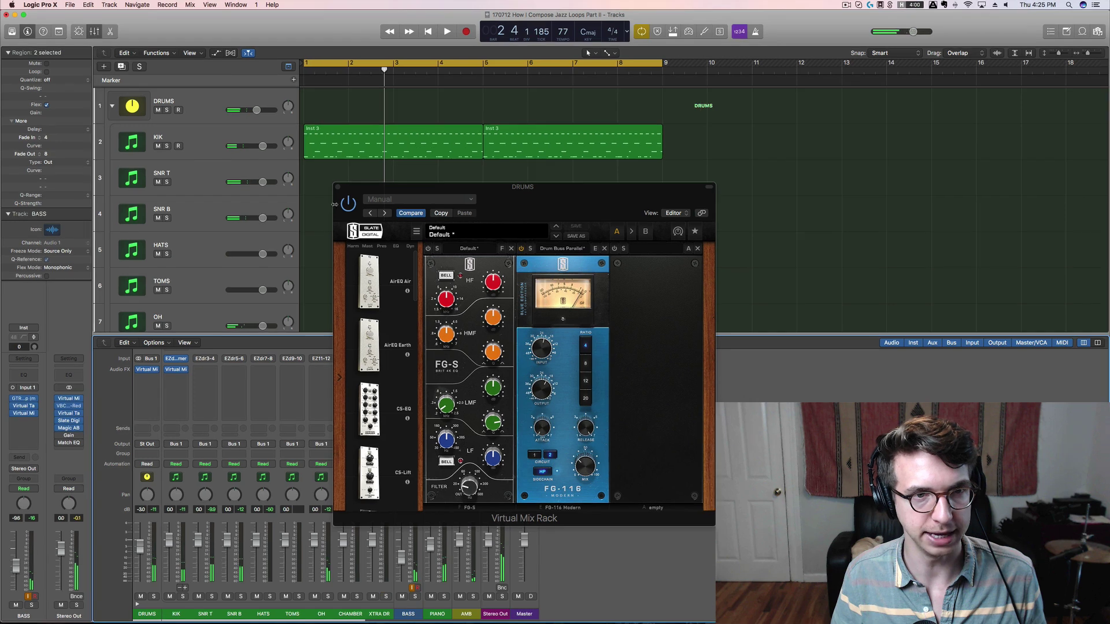
{"action": "left_click", "coordinate": [339, 188]}
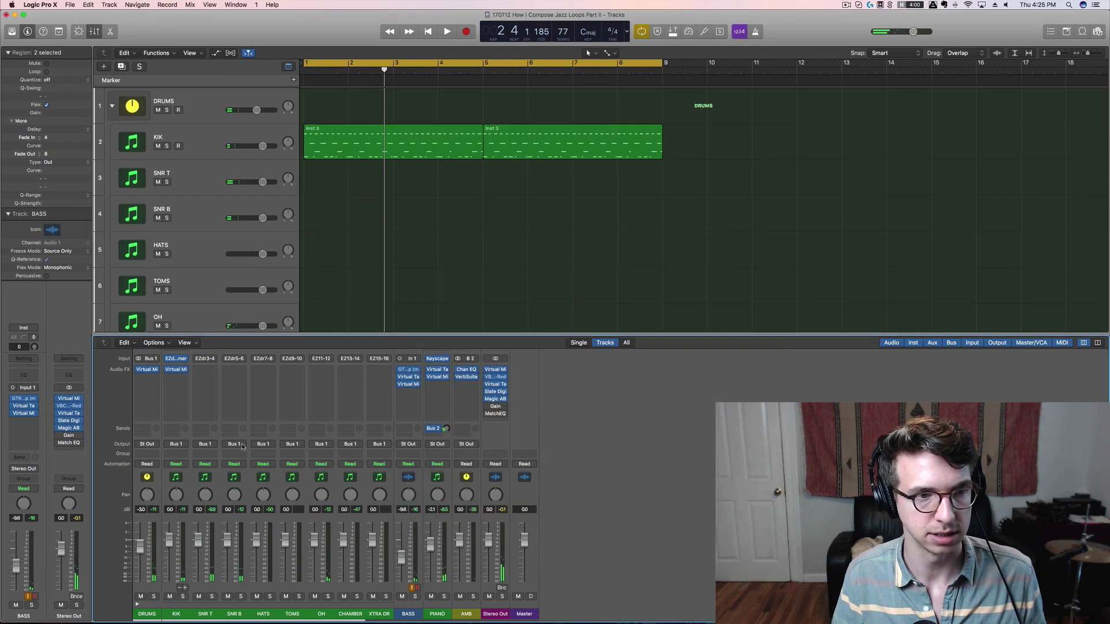
{"action": "left_click", "coordinate": [138, 604]}
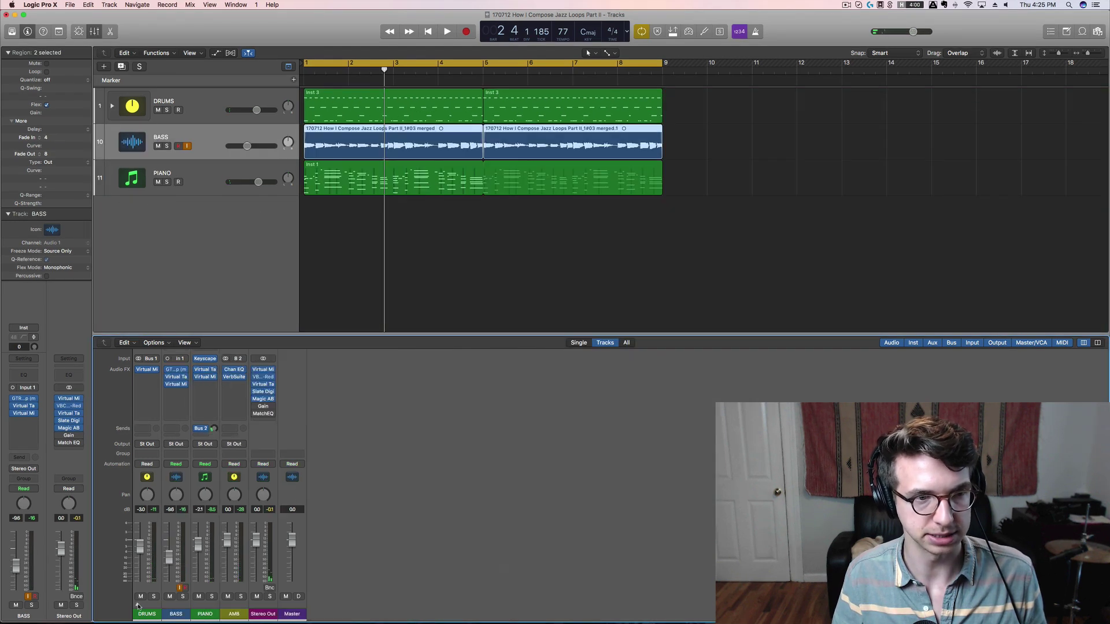
Play the BASS track in solo and toggle the bypass of its GTR Amp plug-in to compare the sound.
{"action": "left_click", "coordinate": [182, 596]}
{"action": "key", "text": "space"}
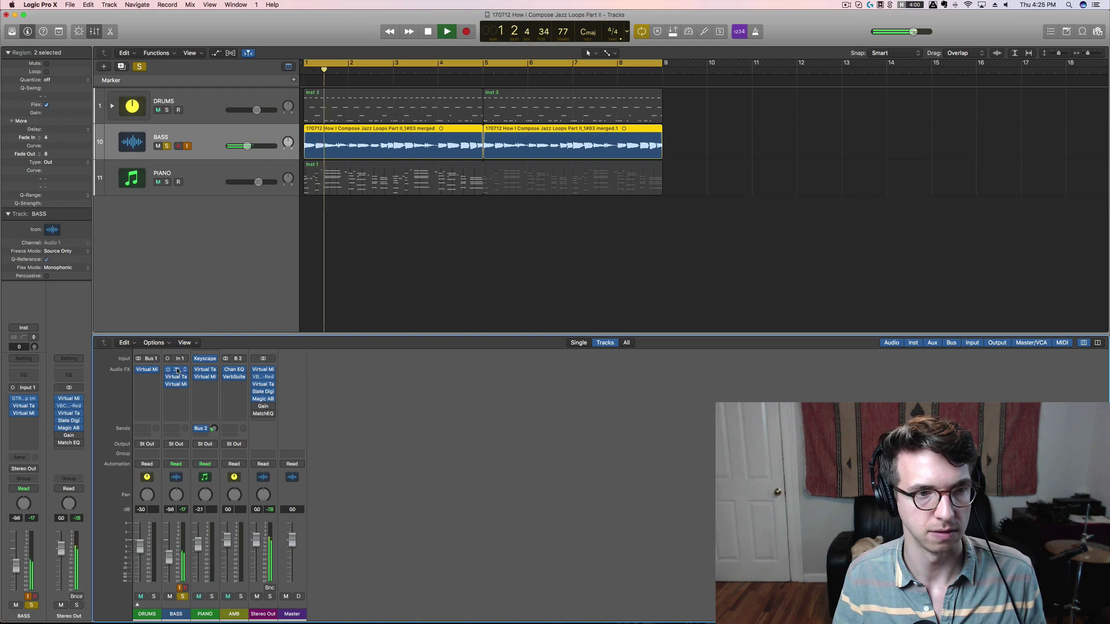
{"action": "left_click", "coordinate": [177, 371]}
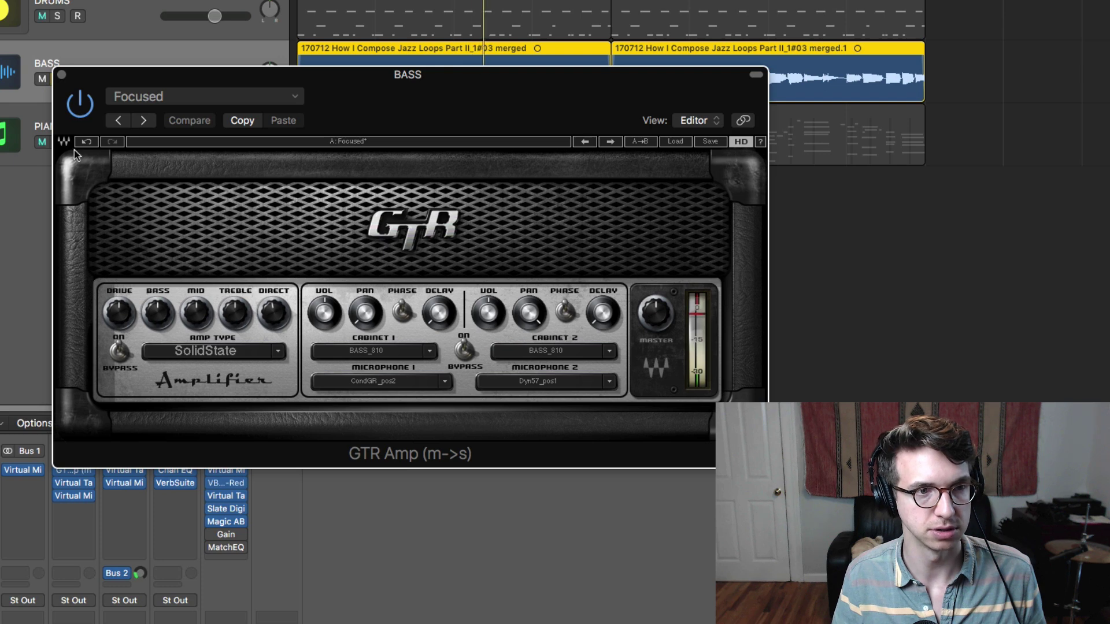
{"action": "left_click", "coordinate": [84, 104]}
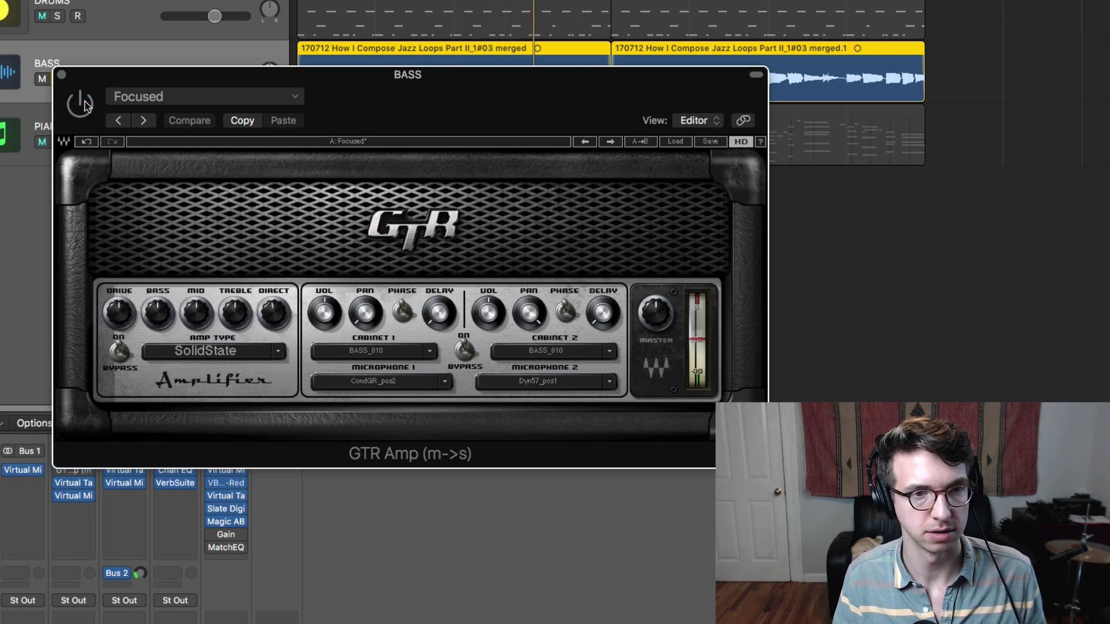
{"action": "left_click", "coordinate": [84, 105]}
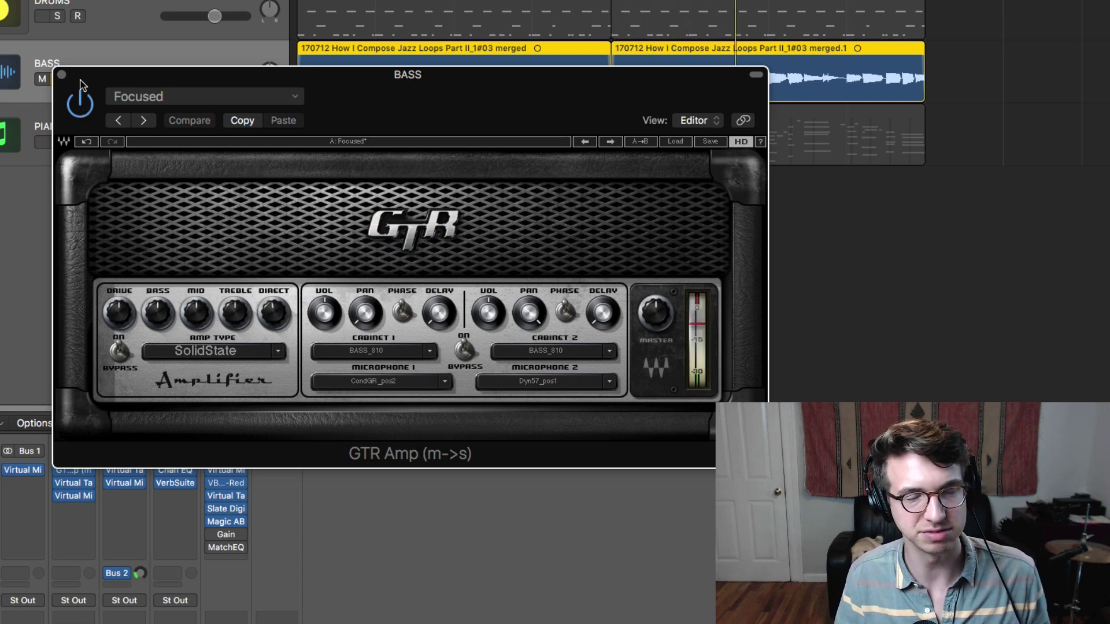
{"action": "left_click", "coordinate": [78, 105]}
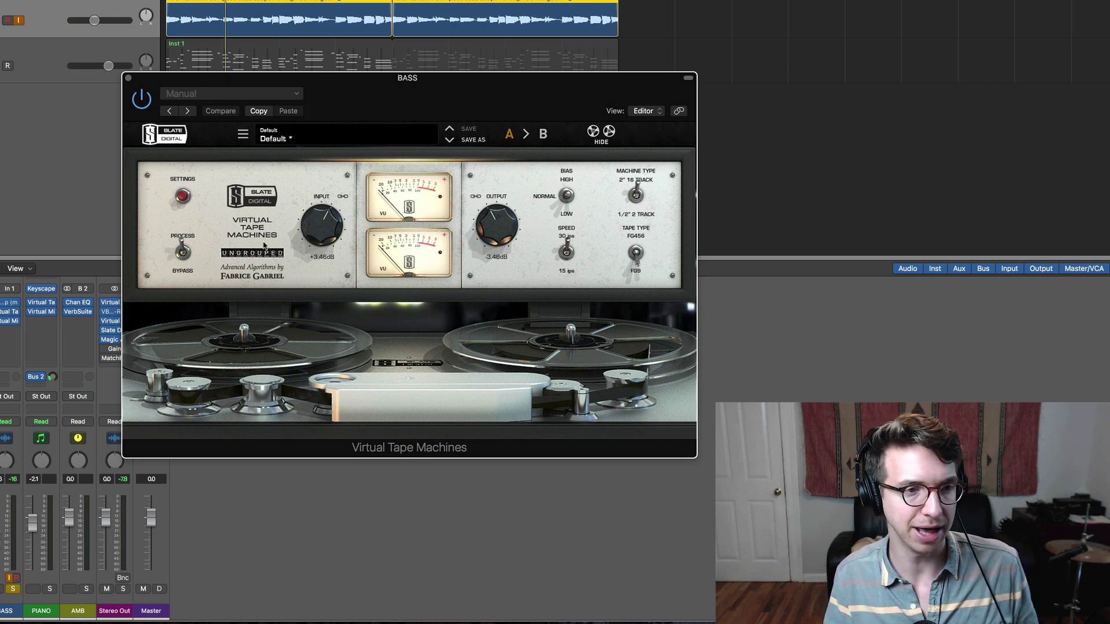
Move the BASS channel's Virtual Tape Machines window clear of the mixer and close it after reviewing its settings.
{"action": "left_click_drag", "start_coordinate": [362, 117], "coordinate": [639, 154]}
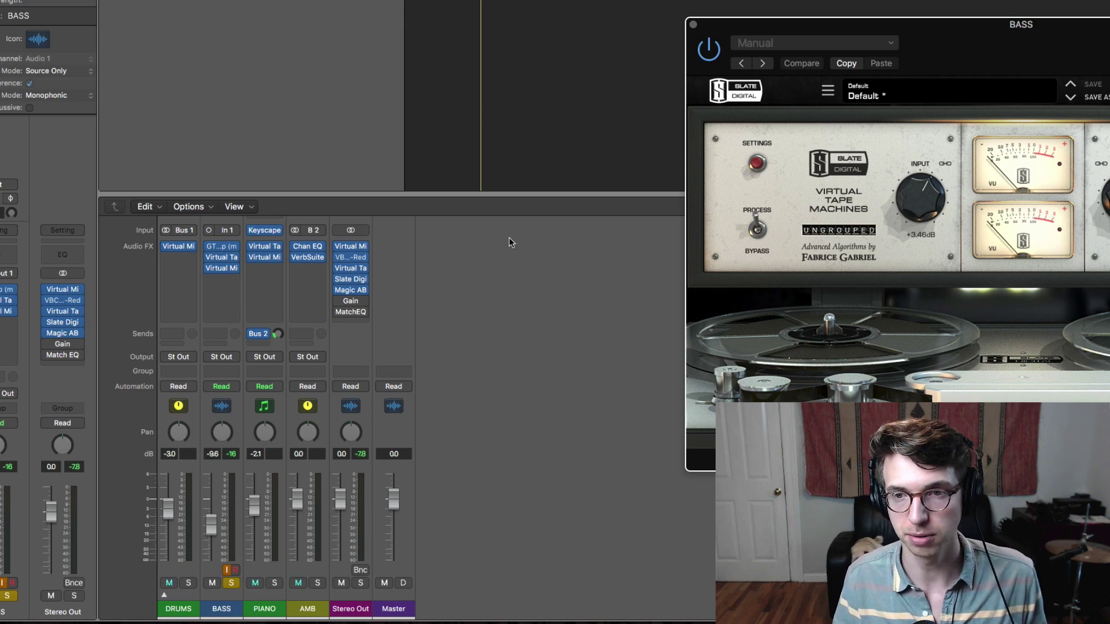
{"action": "left_click", "coordinate": [693, 24]}
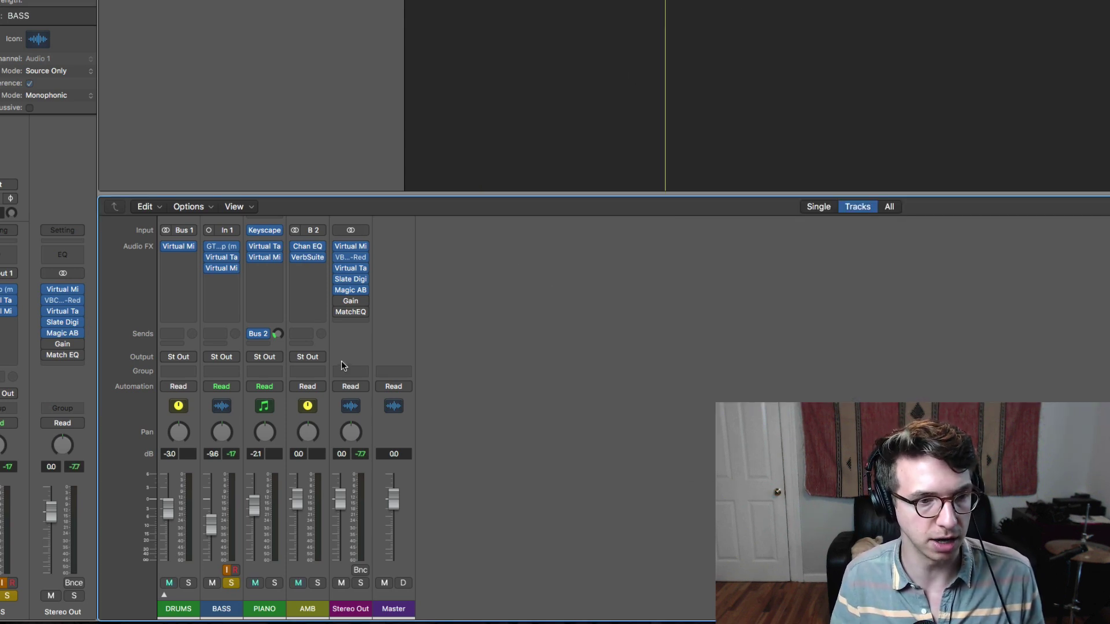
Open the Virtual Mix Rack on the BASS channel and review its FG-N EQ bands, high-pass filter and FG-116 compressor.
{"action": "mouse_move", "coordinate": [223, 261]}
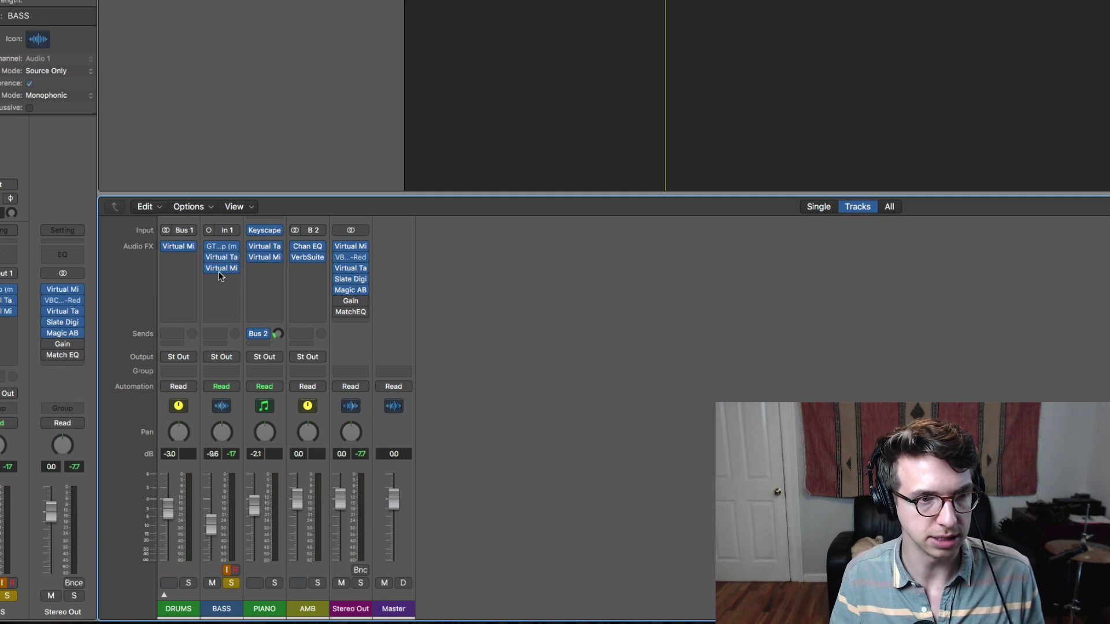
{"action": "left_click", "coordinate": [222, 268]}
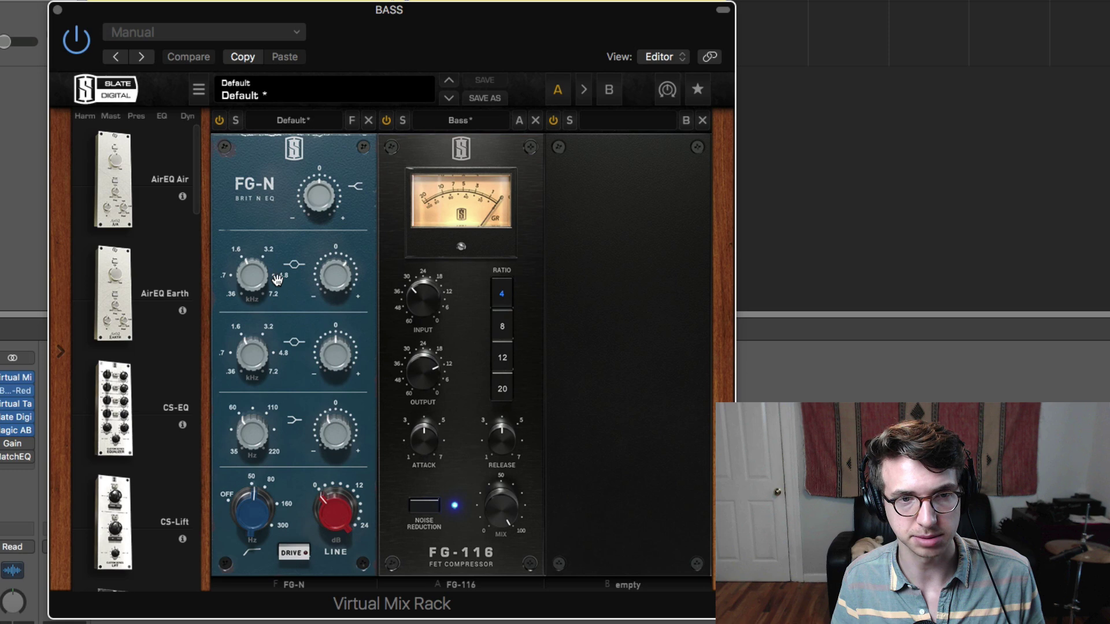
{"action": "left_click_drag", "start_coordinate": [254, 279], "coordinate": [254, 279]}
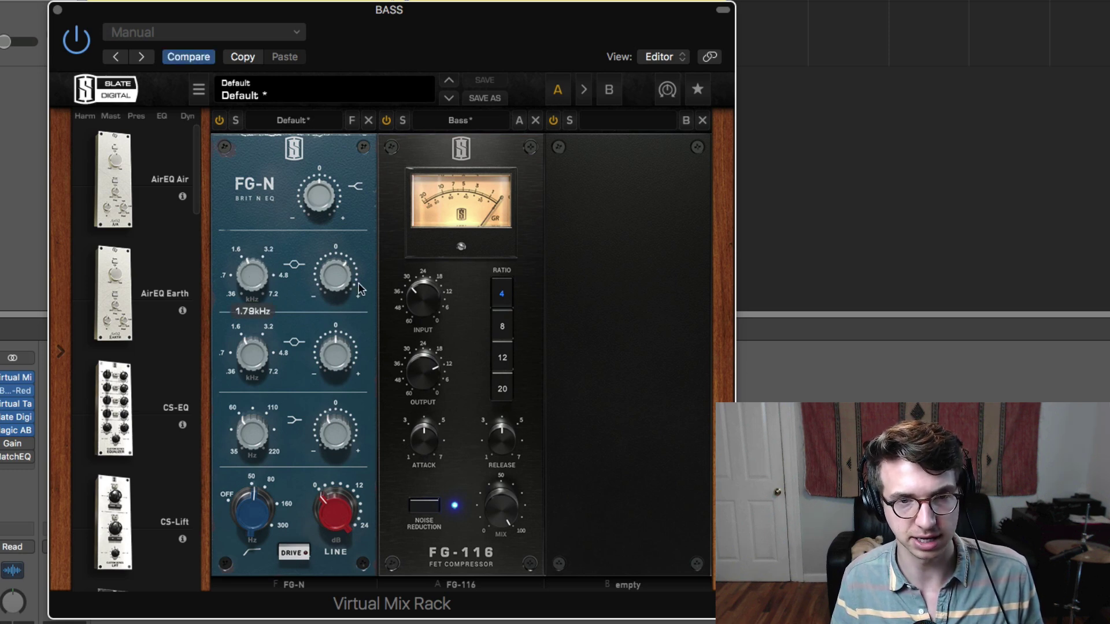
{"action": "left_click_drag", "start_coordinate": [339, 275], "coordinate": [339, 276]}
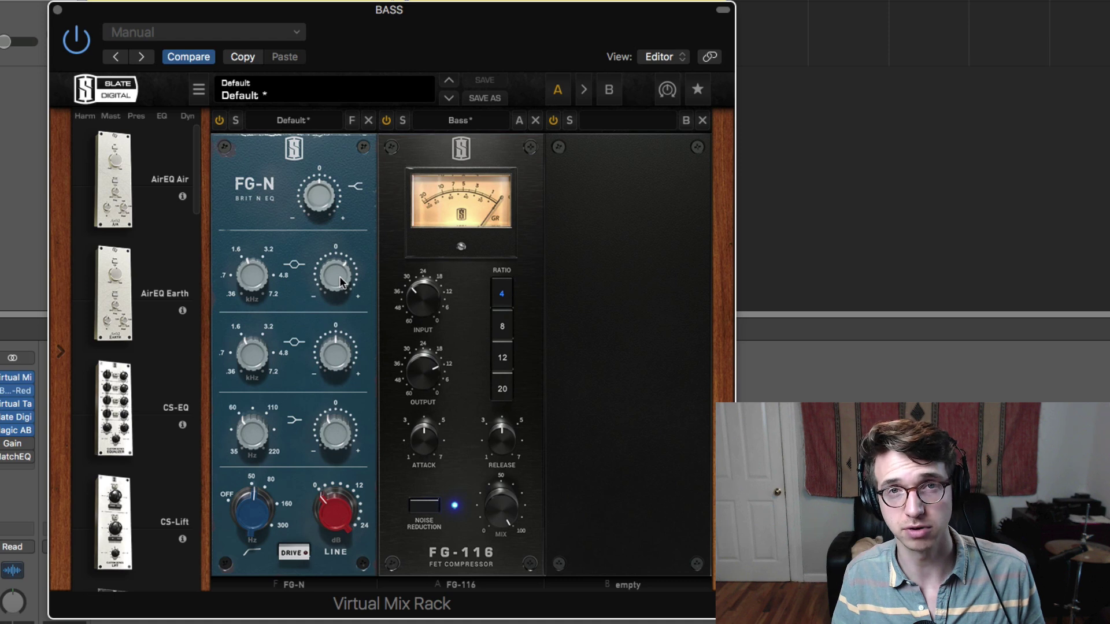
{"action": "mouse_move", "coordinate": [339, 276]}
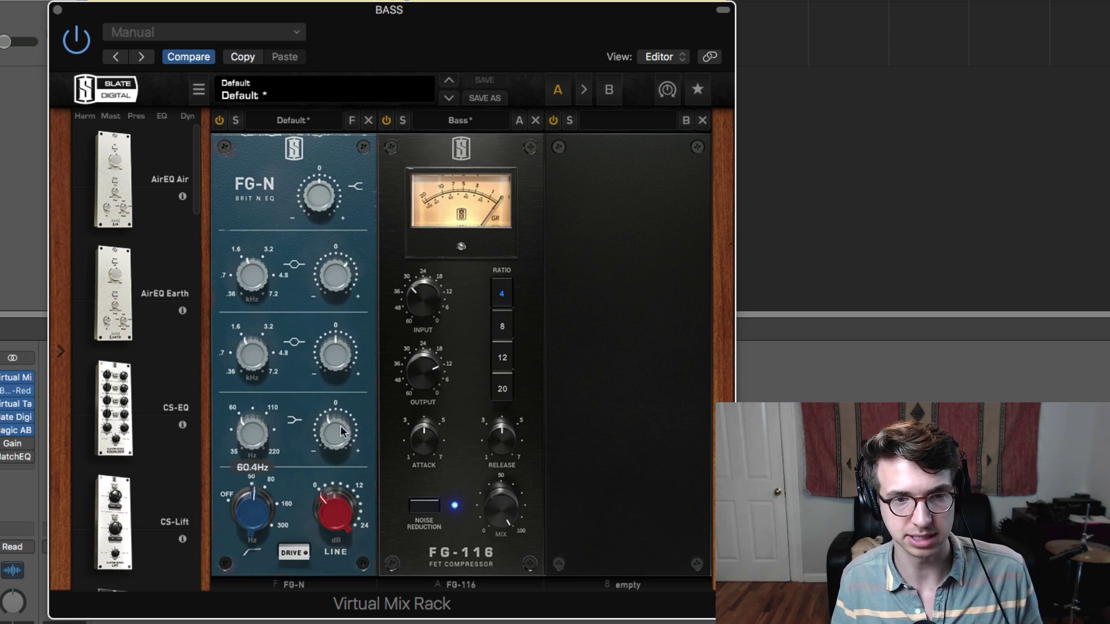
{"action": "left_click_drag", "start_coordinate": [341, 431], "coordinate": [345, 432]}
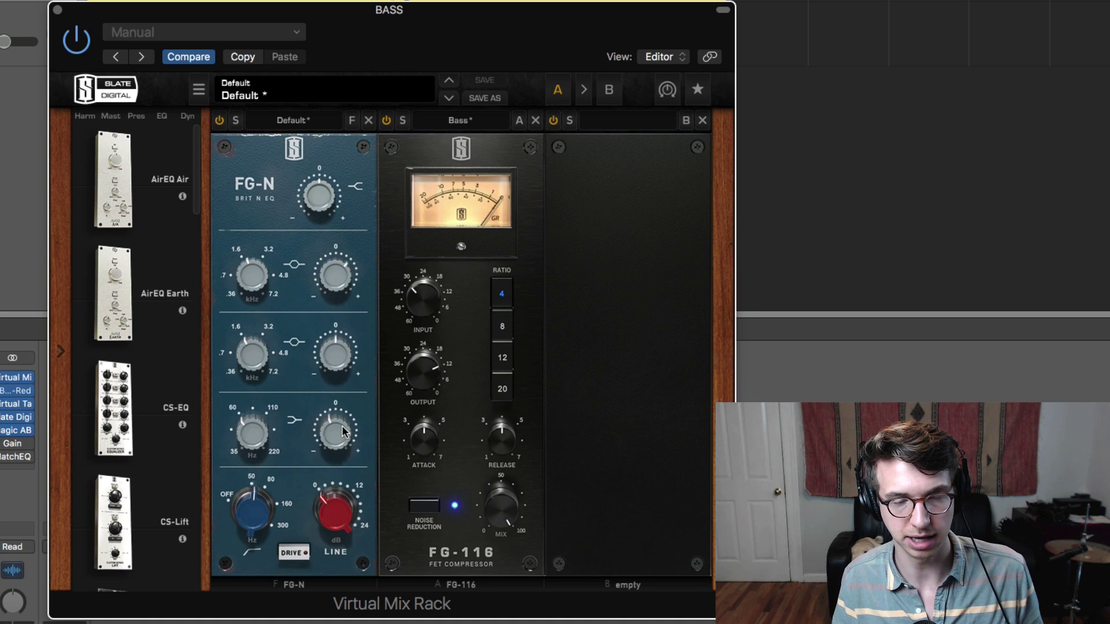
{"action": "left_click_drag", "start_coordinate": [254, 524], "coordinate": [256, 524]}
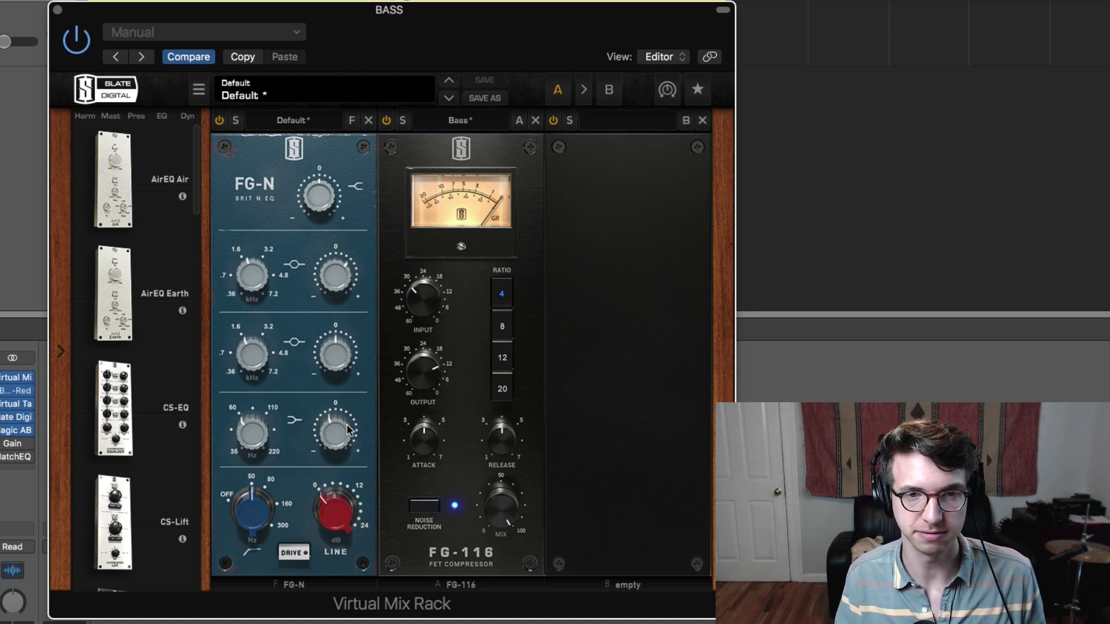
{"action": "mouse_move", "coordinate": [348, 430]}
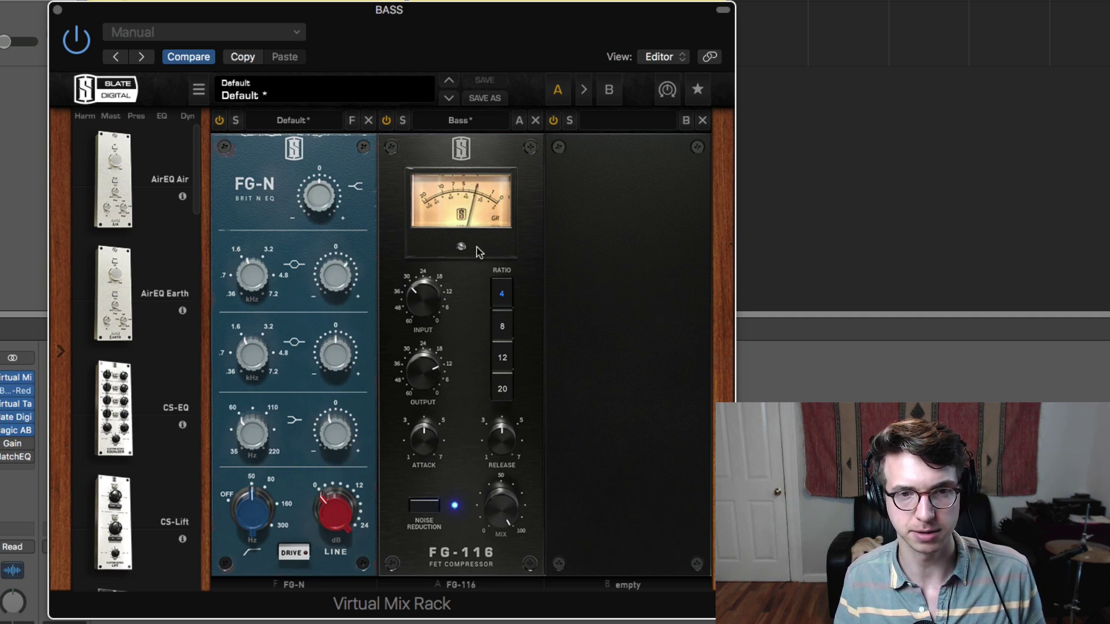
{"action": "mouse_move", "coordinate": [432, 299]}
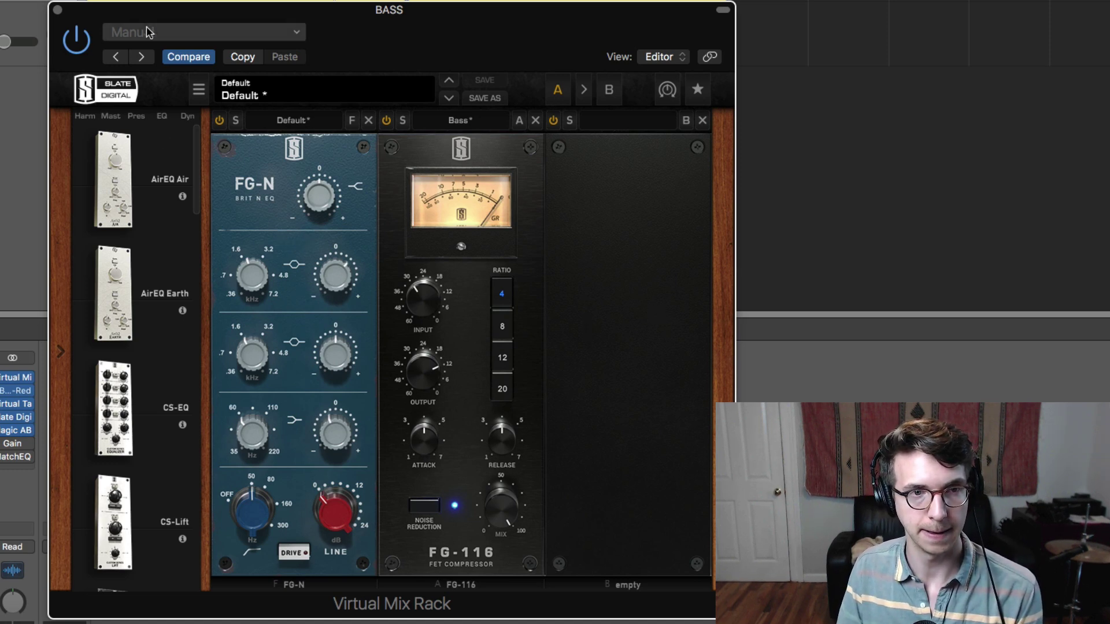
Close the BASS Virtual Mix Rack, switch the solo from BASS to PIANO, and start playback.
{"action": "left_click", "coordinate": [57, 9]}
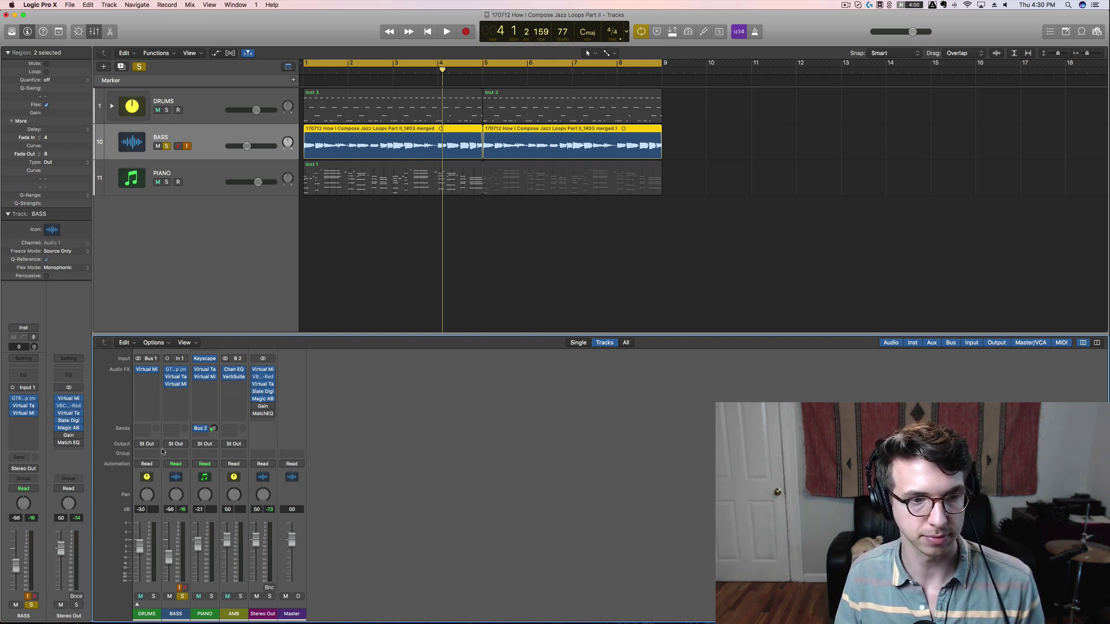
{"action": "left_click", "coordinate": [183, 596]}
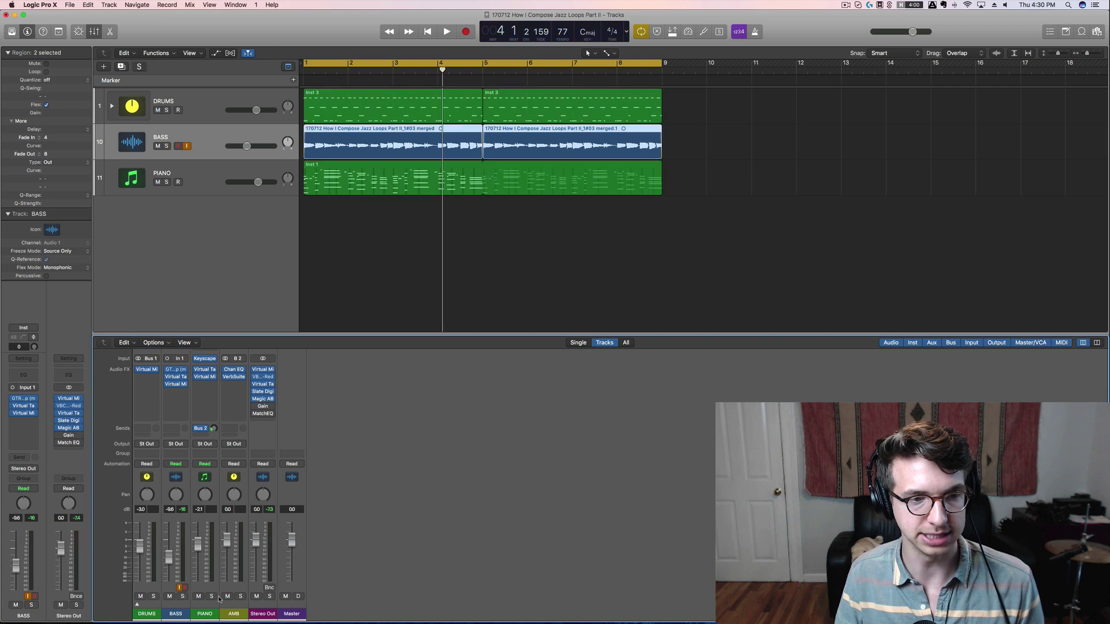
{"action": "left_click", "coordinate": [213, 596]}
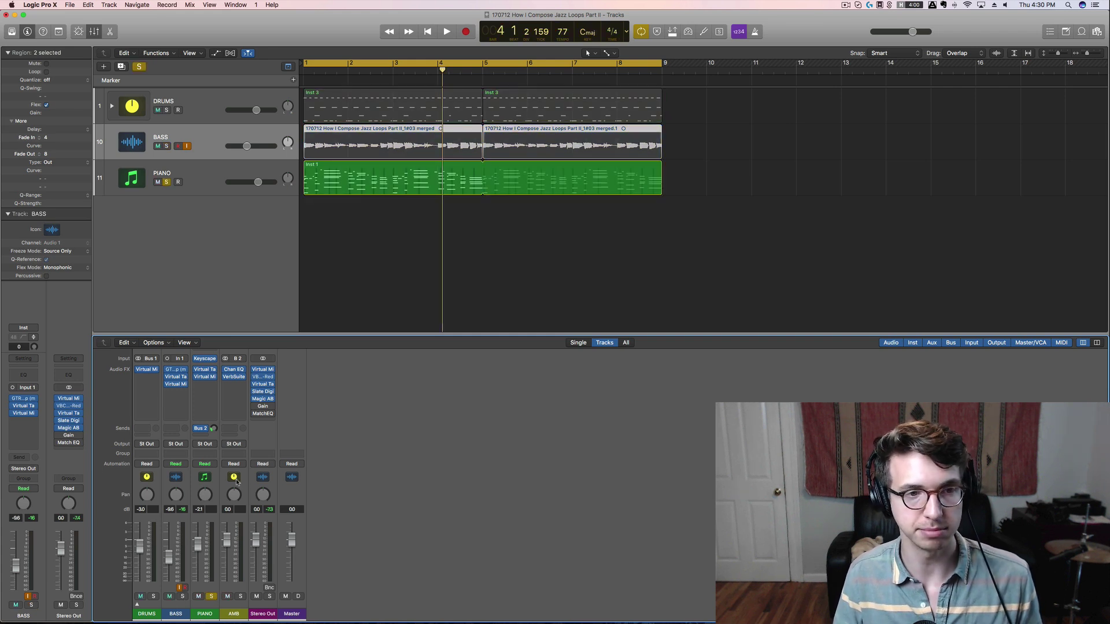
{"action": "key", "text": "space"}
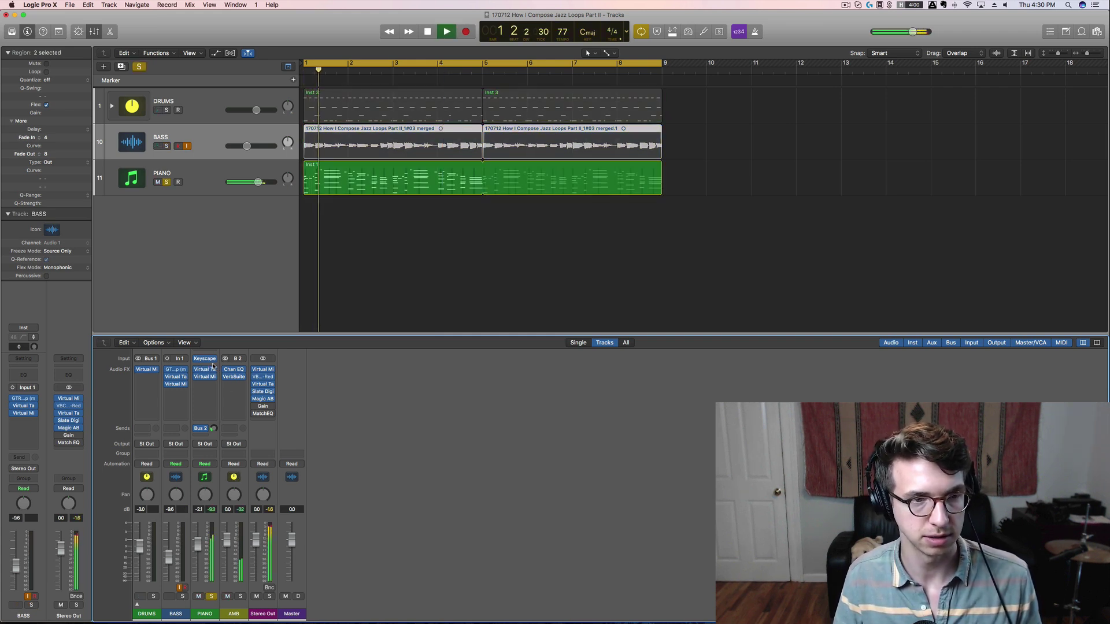
View the PIANO channel's Virtual Tape Machines settings, close that window, and open the channel's Virtual Mix Rack.
{"action": "left_click", "coordinate": [206, 370]}
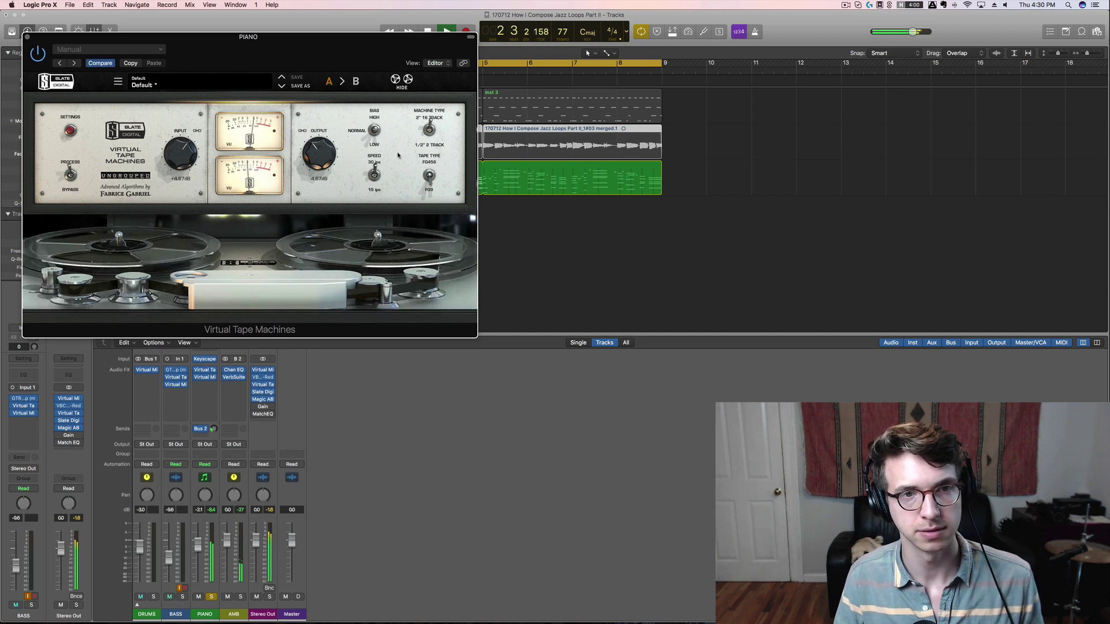
{"action": "left_click", "coordinate": [26, 39]}
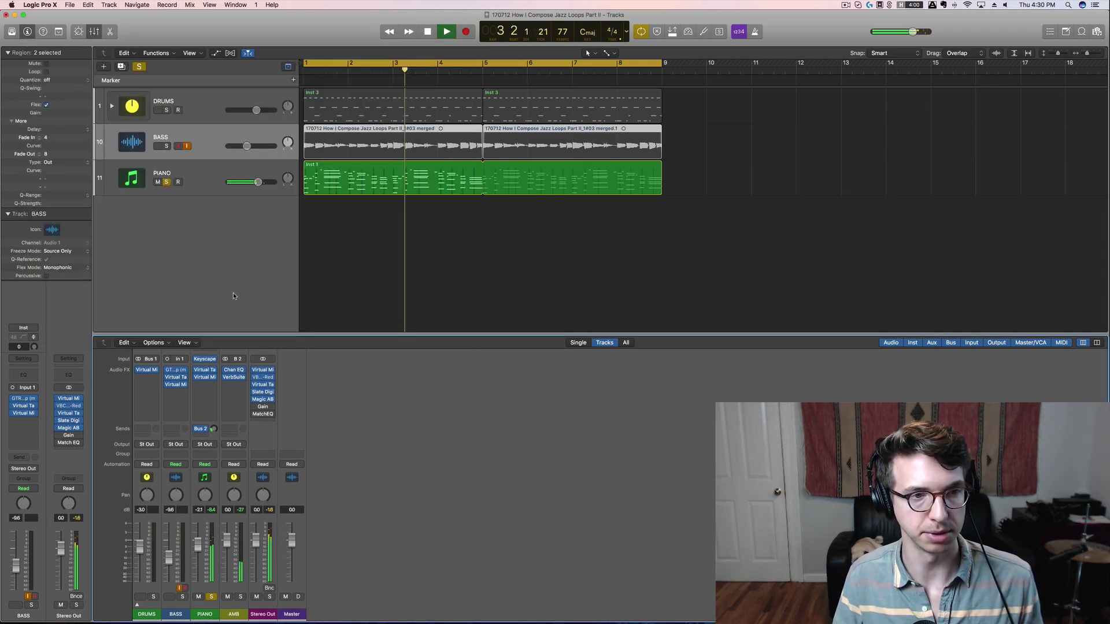
{"action": "left_click", "coordinate": [209, 379]}
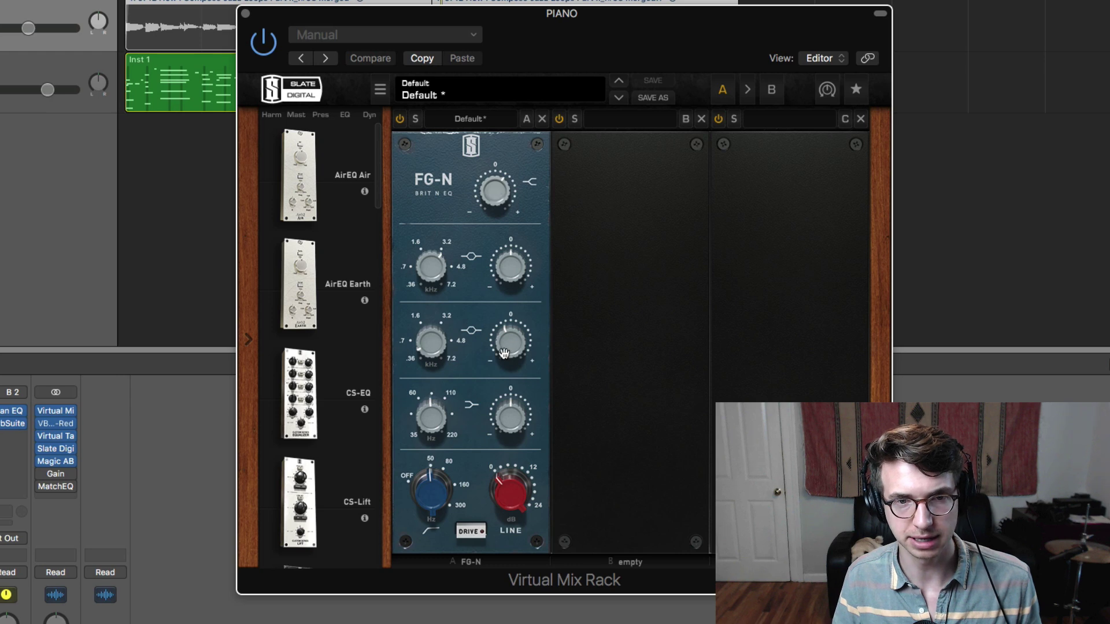
Set the PIANO channel's FG-N lower midrange gain to -3.10 dB and close its Virtual Mix Rack.
{"action": "mouse_move", "coordinate": [442, 349]}
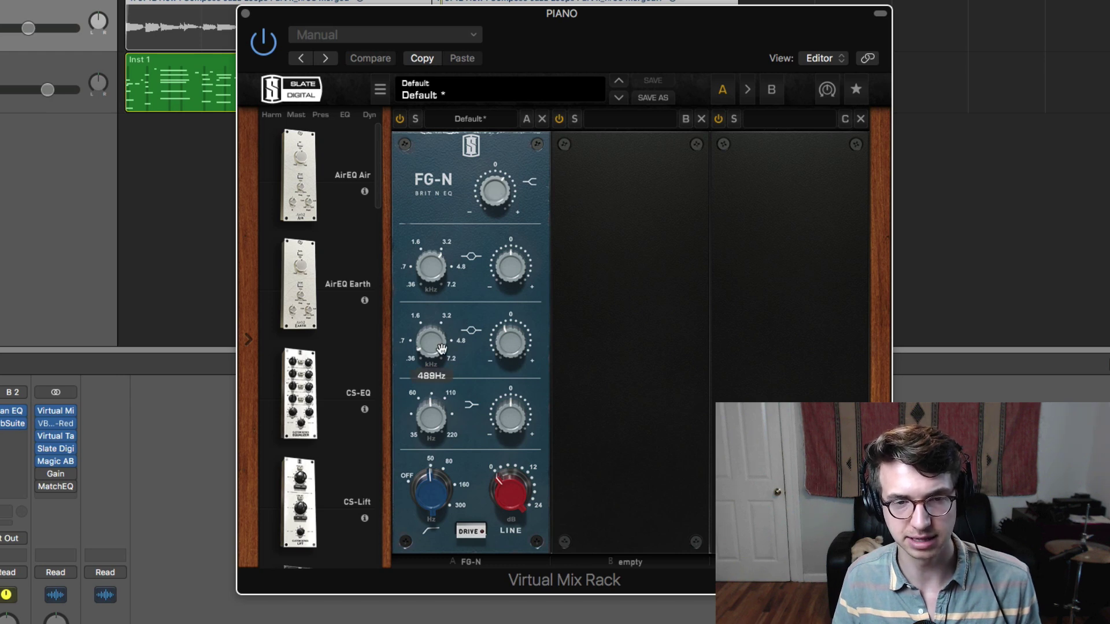
{"action": "mouse_move", "coordinate": [523, 333]}
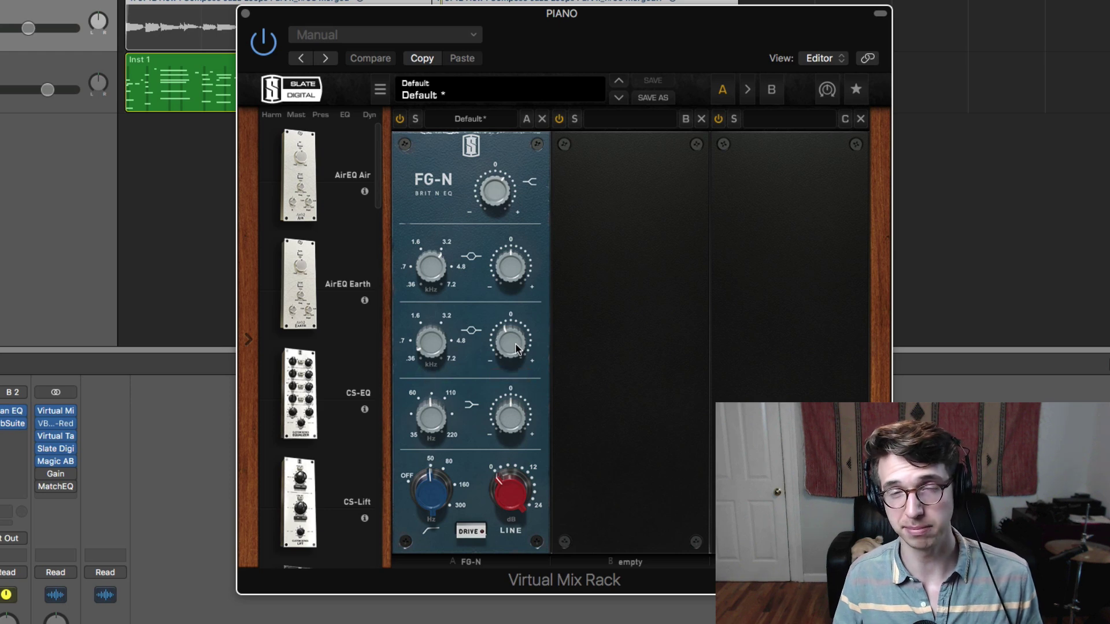
{"action": "scroll", "coordinate": [516, 347], "scroll_direction": "up", "scroll_amount": 2}
{"action": "scroll", "coordinate": [528, 342], "scroll_direction": "down", "scroll_amount": 3}
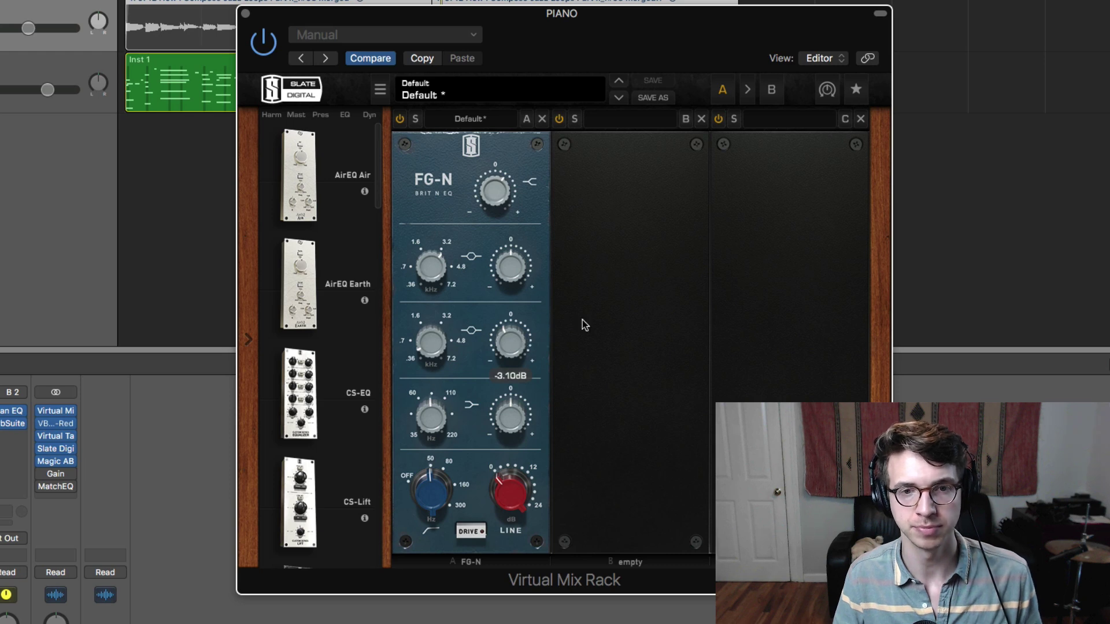
{"action": "mouse_move", "coordinate": [430, 497]}
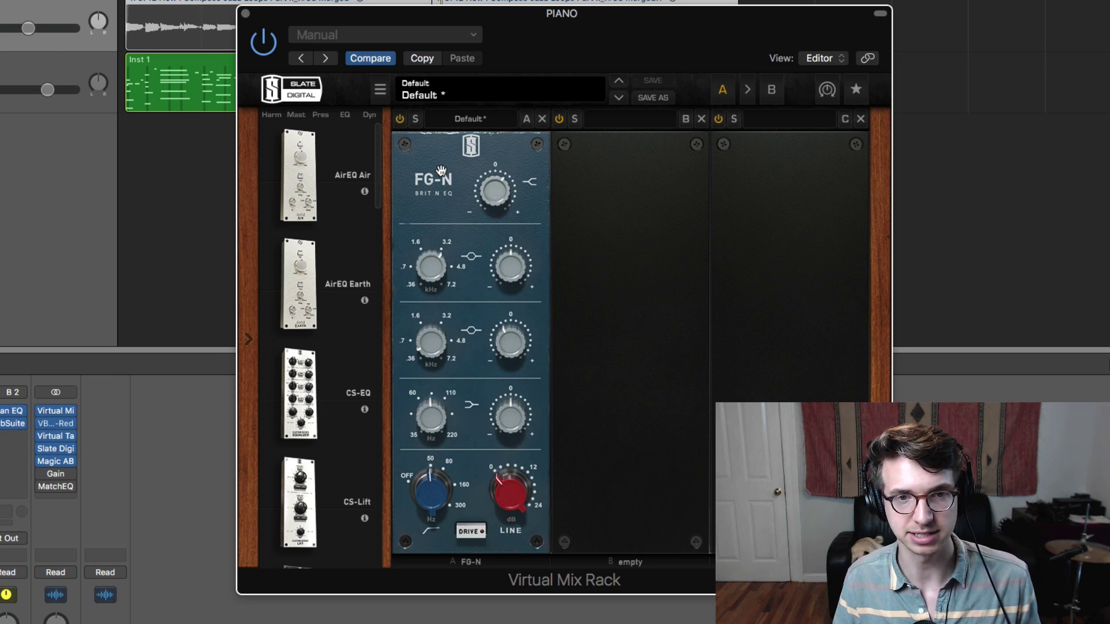
{"action": "left_click", "coordinate": [245, 13]}
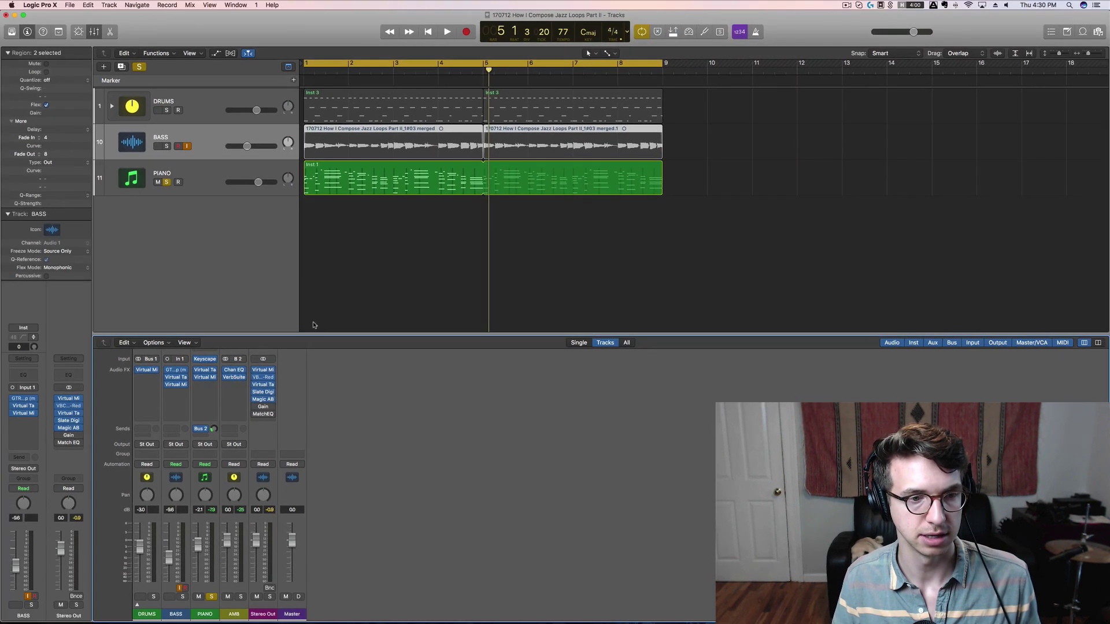
Clear the PIANO solo, then open the AMB channel's VerbSuite Classics reverb, review its chamber settings and close it.
{"action": "left_click", "coordinate": [211, 597]}
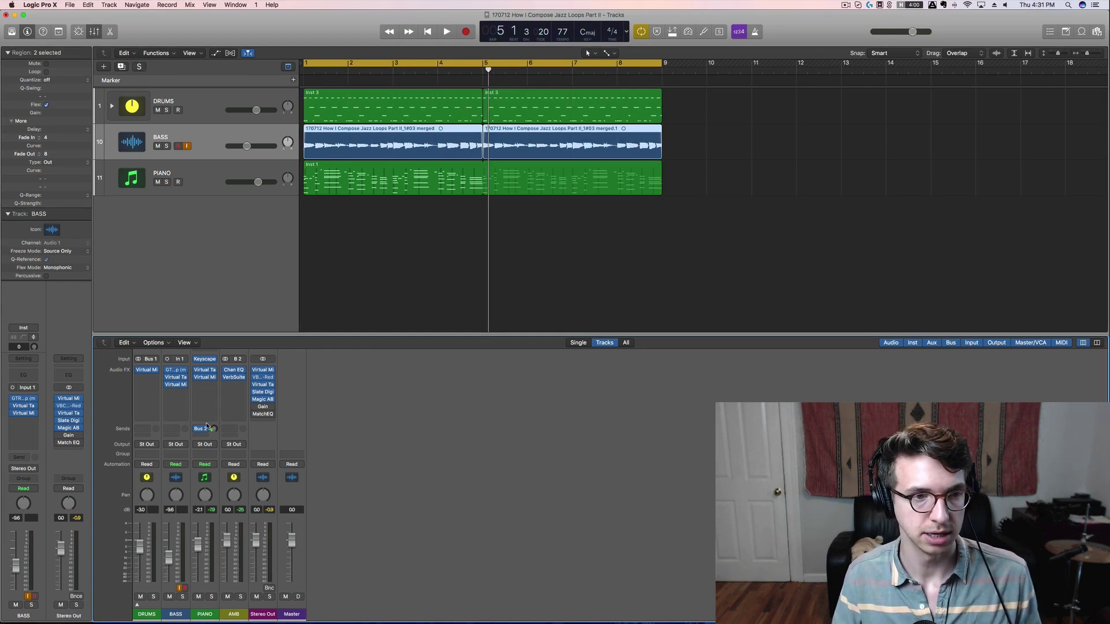
{"action": "left_click", "coordinate": [234, 380]}
{"action": "left_click_drag", "start_coordinate": [198, 44], "coordinate": [481, 167]}
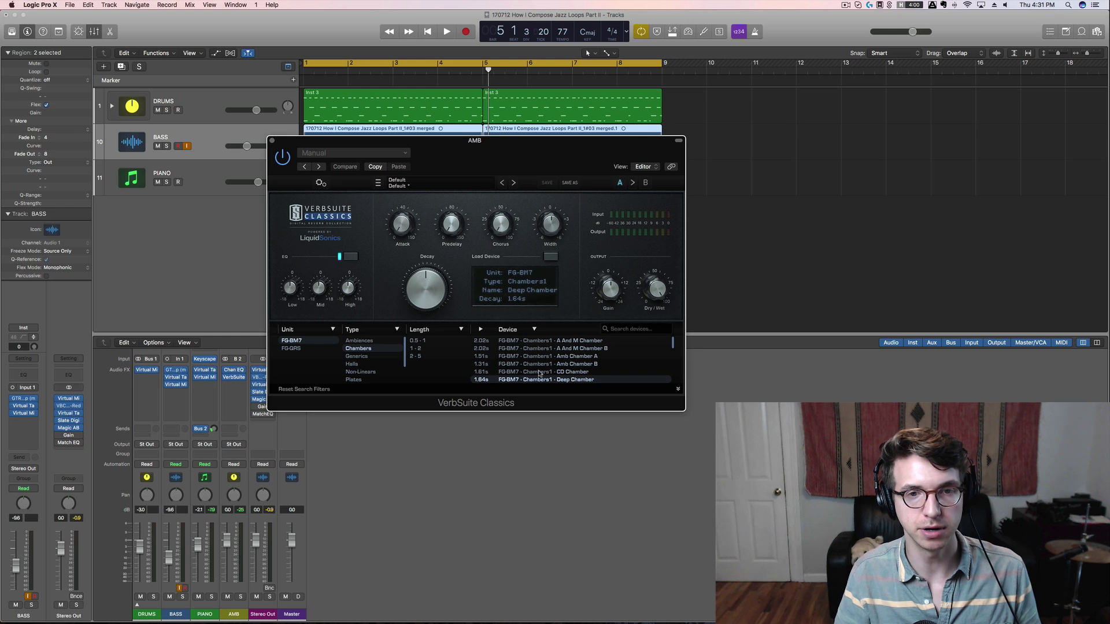
{"action": "scroll", "coordinate": [558, 379], "scroll_direction": "down", "scroll_amount": 2}
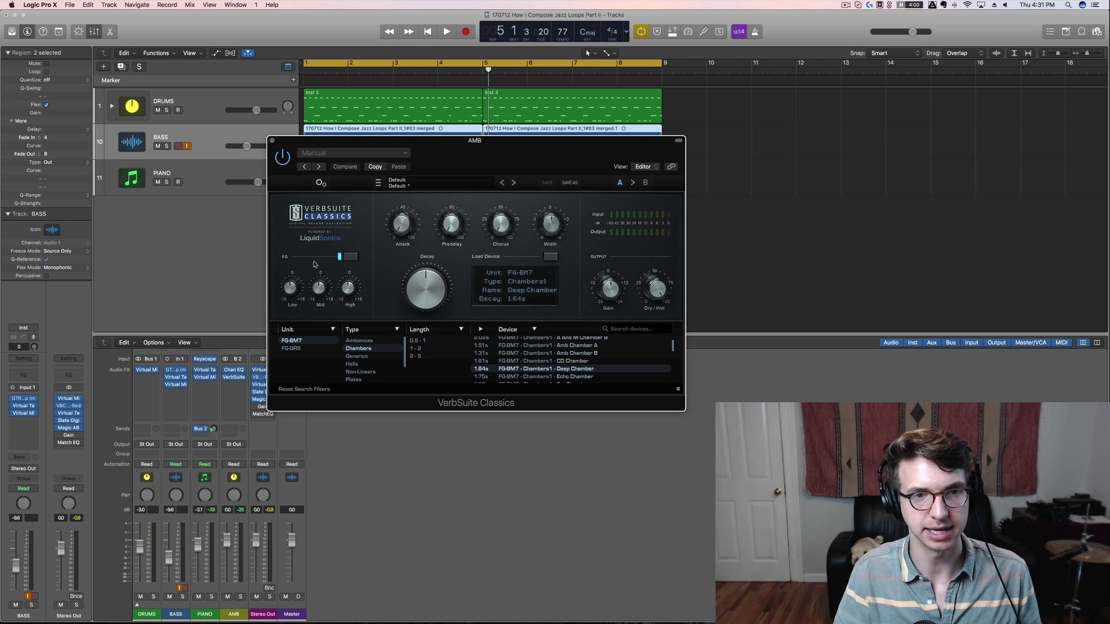
{"action": "left_click", "coordinate": [272, 141]}
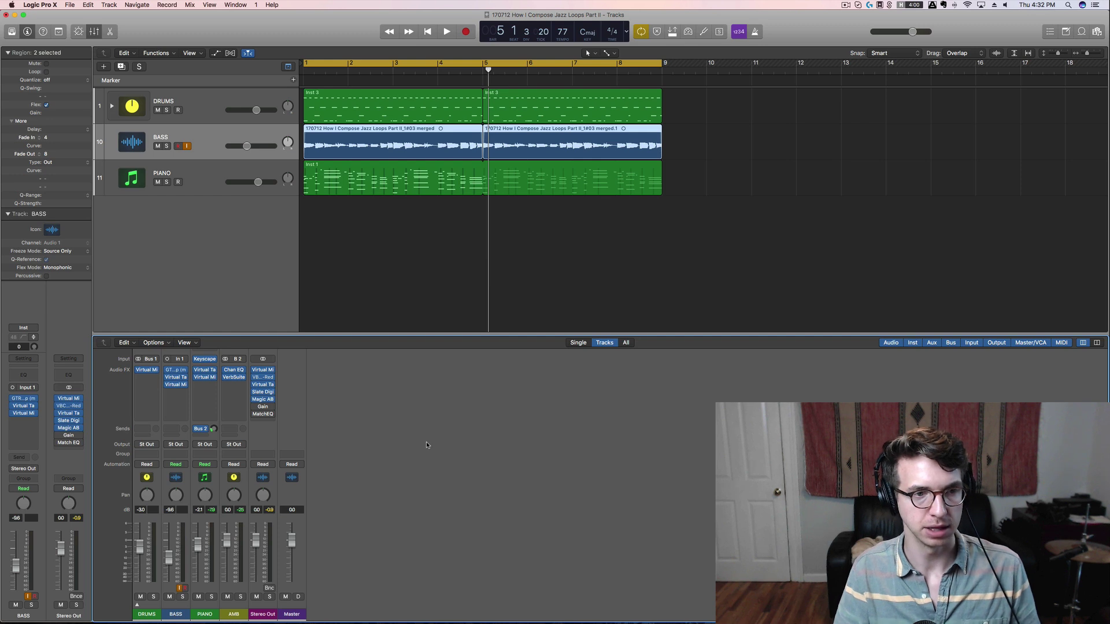
Solo PIANO during playback, compare it with its Bus 2 reverb send bypassed and enabled, and clear the solo.
{"action": "left_click", "coordinate": [211, 597]}
{"action": "key", "text": "space"}
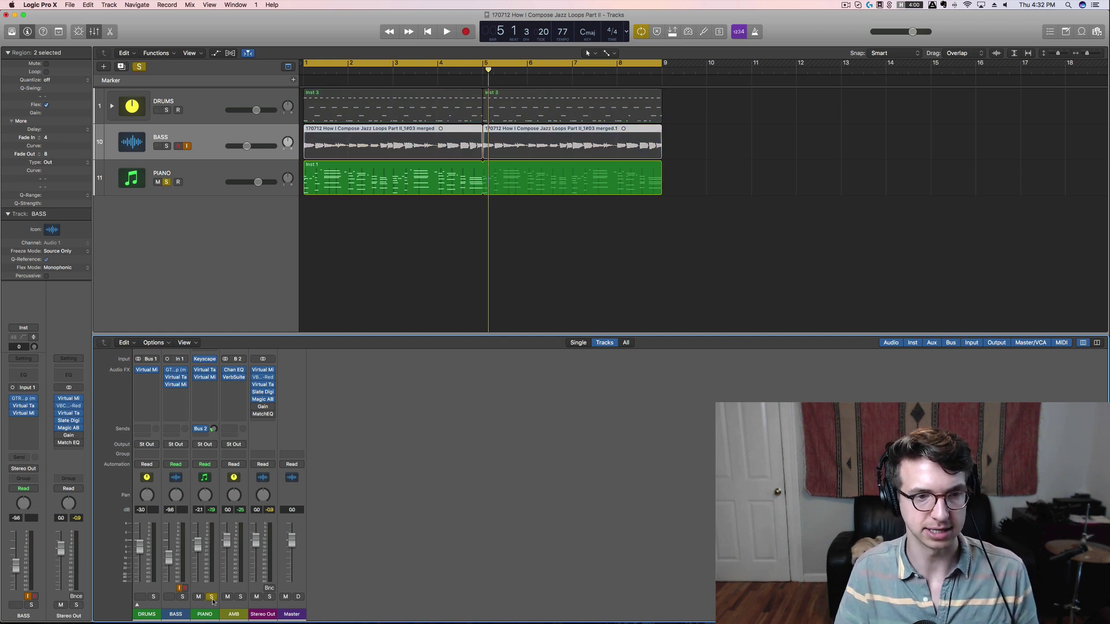
{"action": "key", "text": "space"}
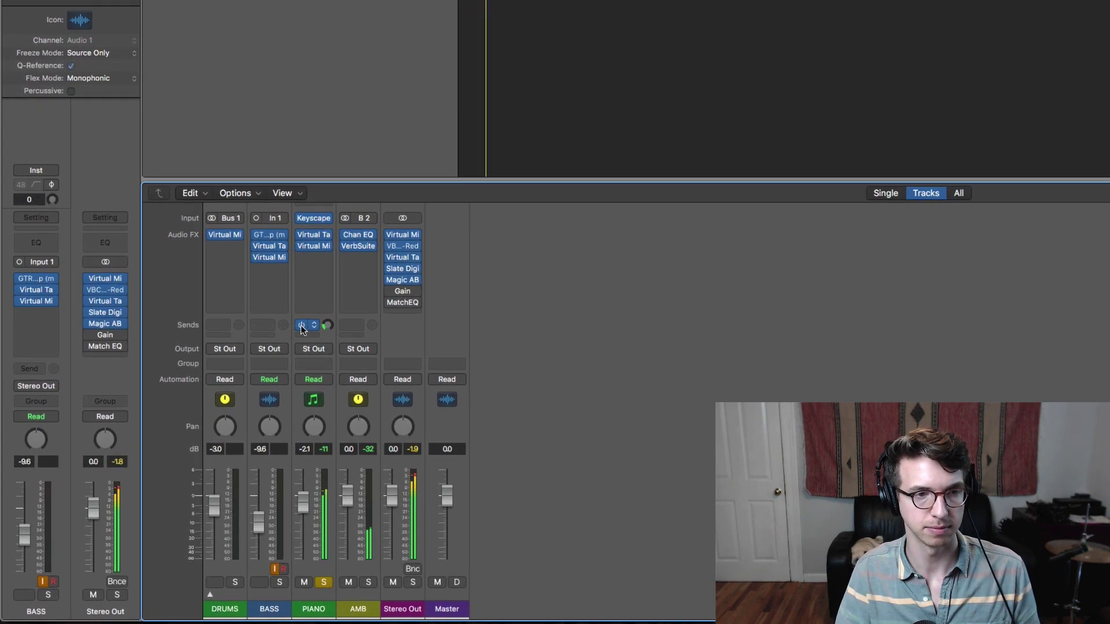
{"action": "left_click", "coordinate": [300, 325]}
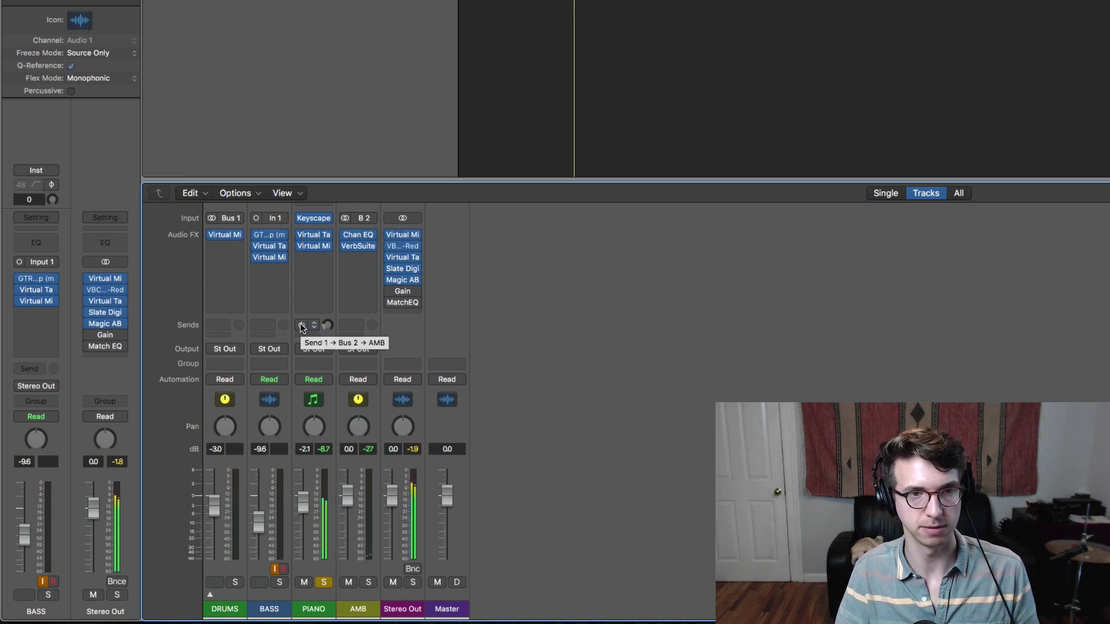
{"action": "left_click", "coordinate": [301, 325]}
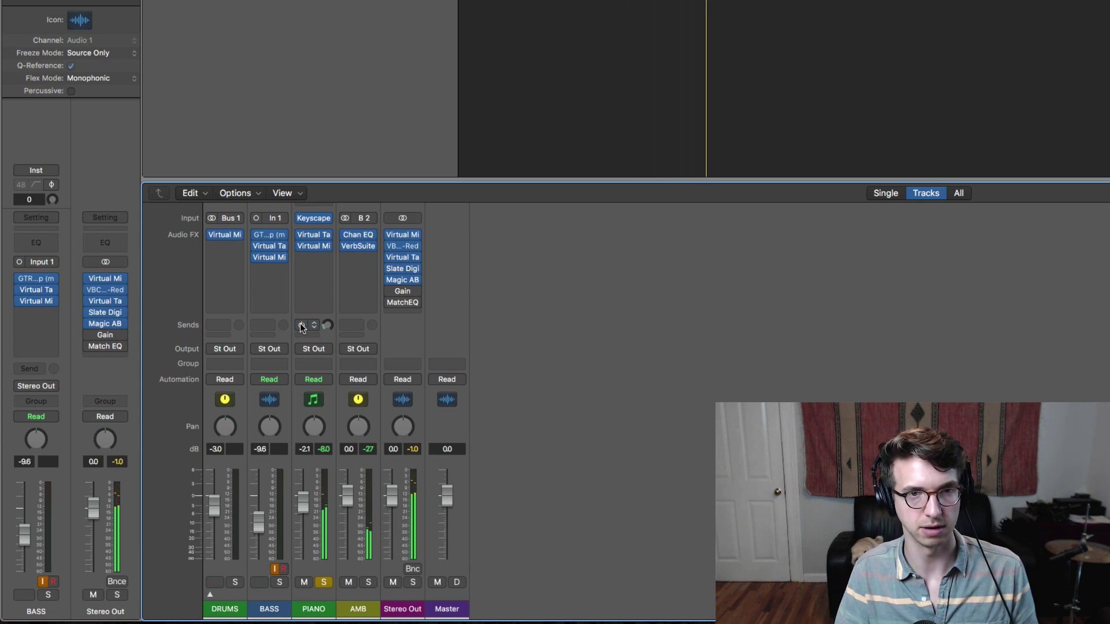
{"action": "left_click", "coordinate": [301, 326]}
{"action": "left_click", "coordinate": [300, 325]}
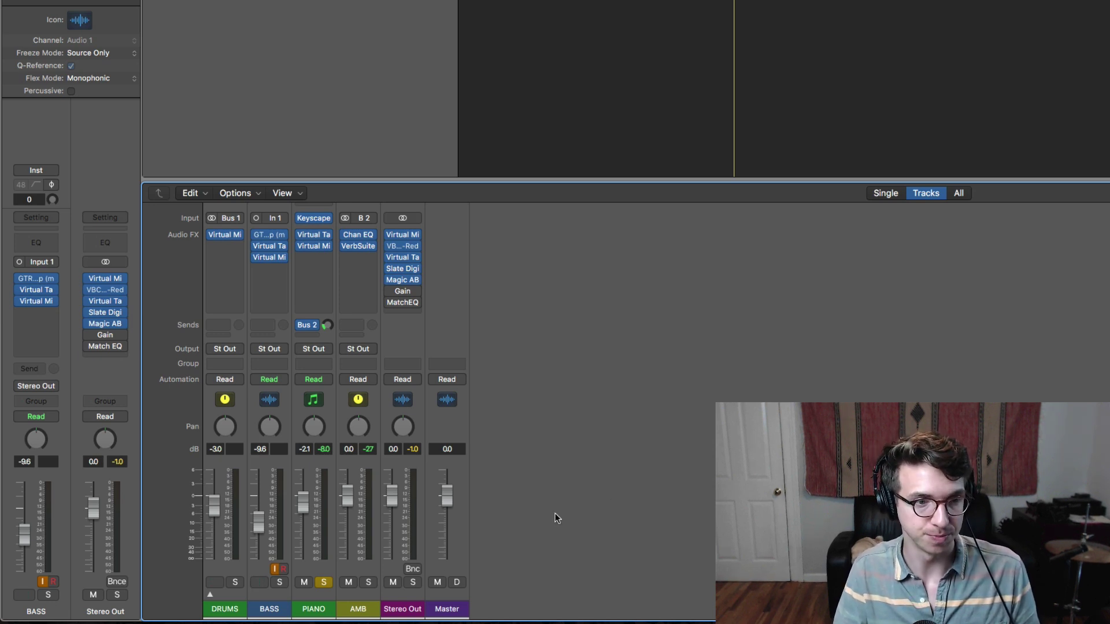
{"action": "left_click", "coordinate": [324, 583]}
Open the Stereo Out's Virtual Mix Rack, review the FG-S HMF band and set the HF gain to +2.23 dB.
{"action": "left_click", "coordinate": [402, 235]}
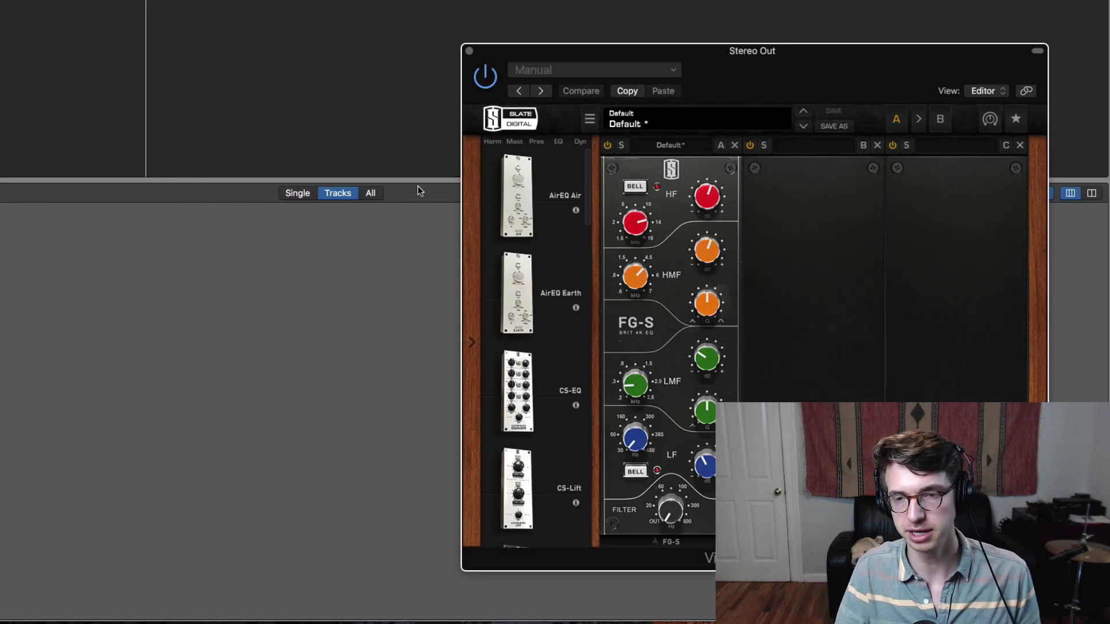
{"action": "left_click_drag", "start_coordinate": [806, 75], "coordinate": [590, 35]}
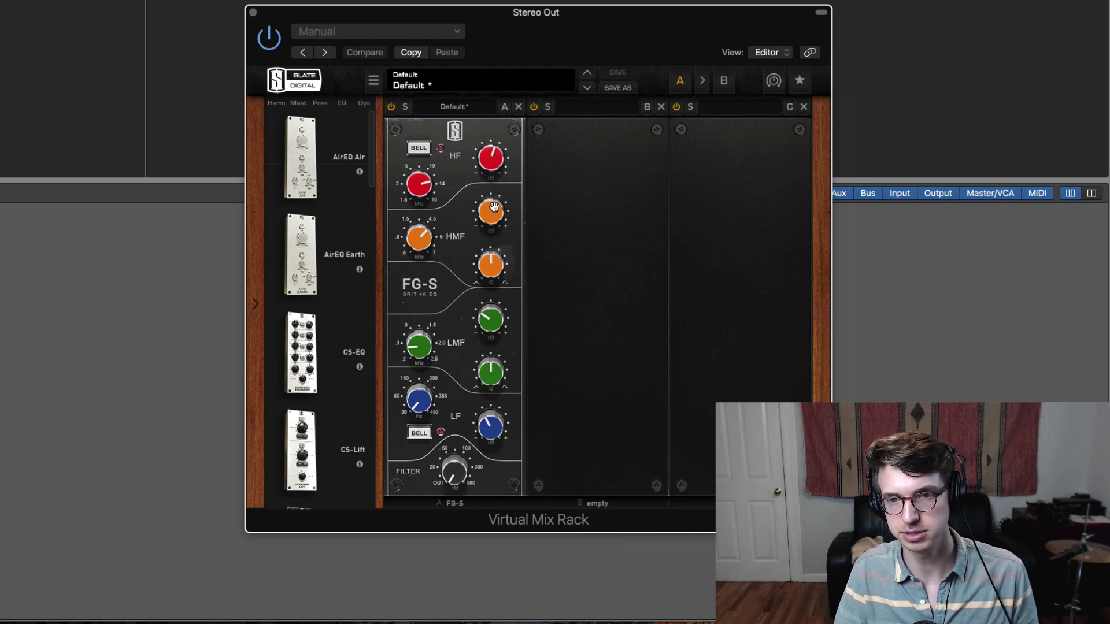
{"action": "mouse_move", "coordinate": [491, 212]}
{"action": "mouse_move", "coordinate": [421, 241]}
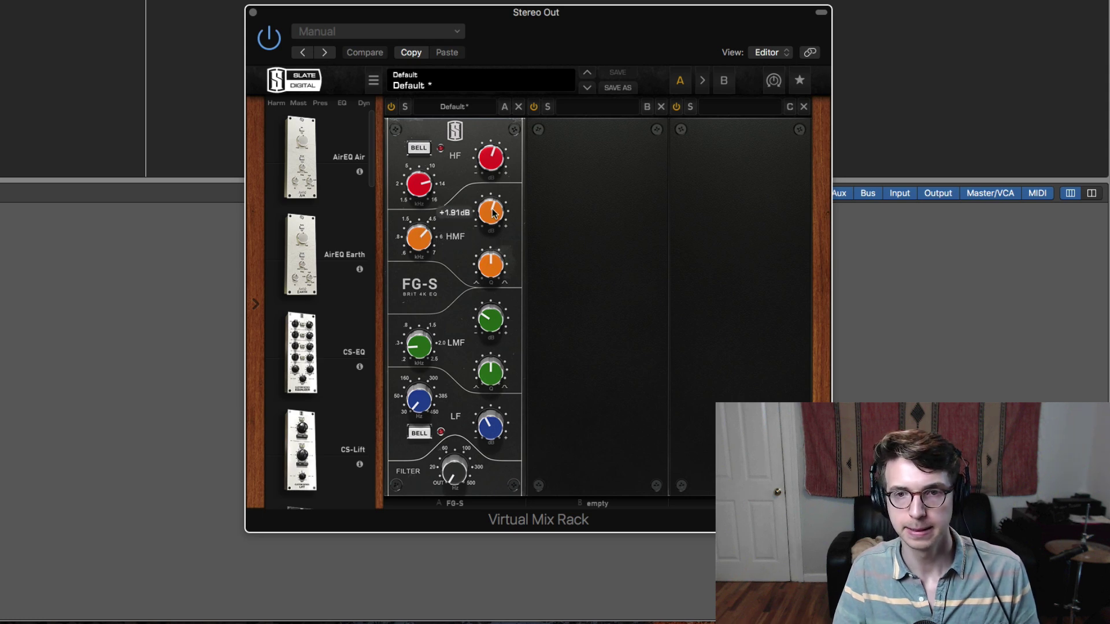
{"action": "scroll", "coordinate": [493, 213], "scroll_direction": "up", "scroll_amount": 1}
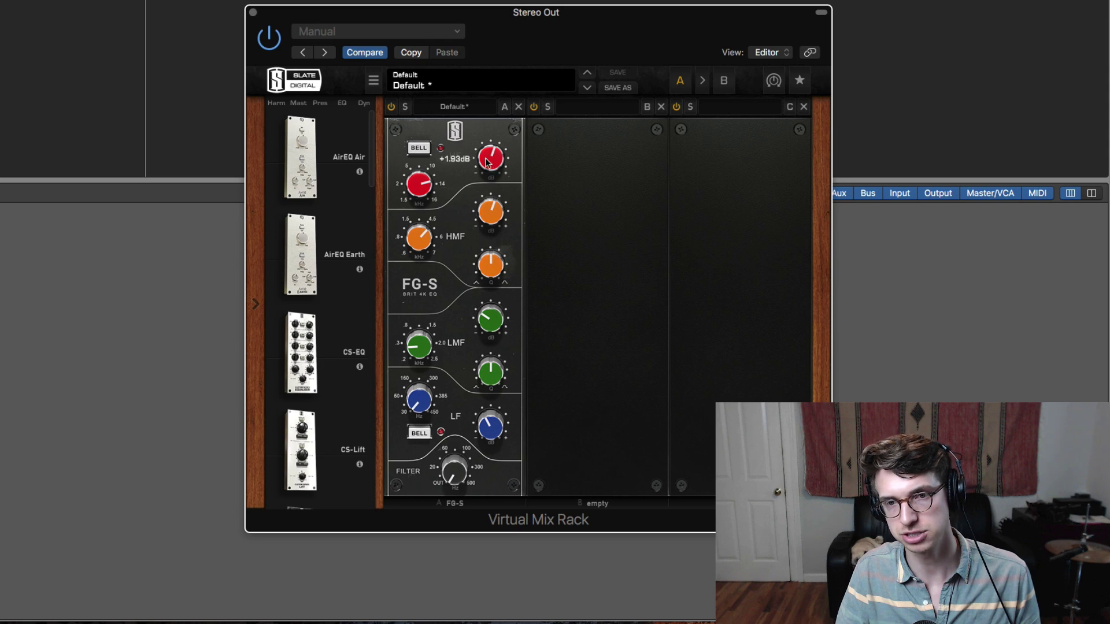
{"action": "mouse_move", "coordinate": [429, 190]}
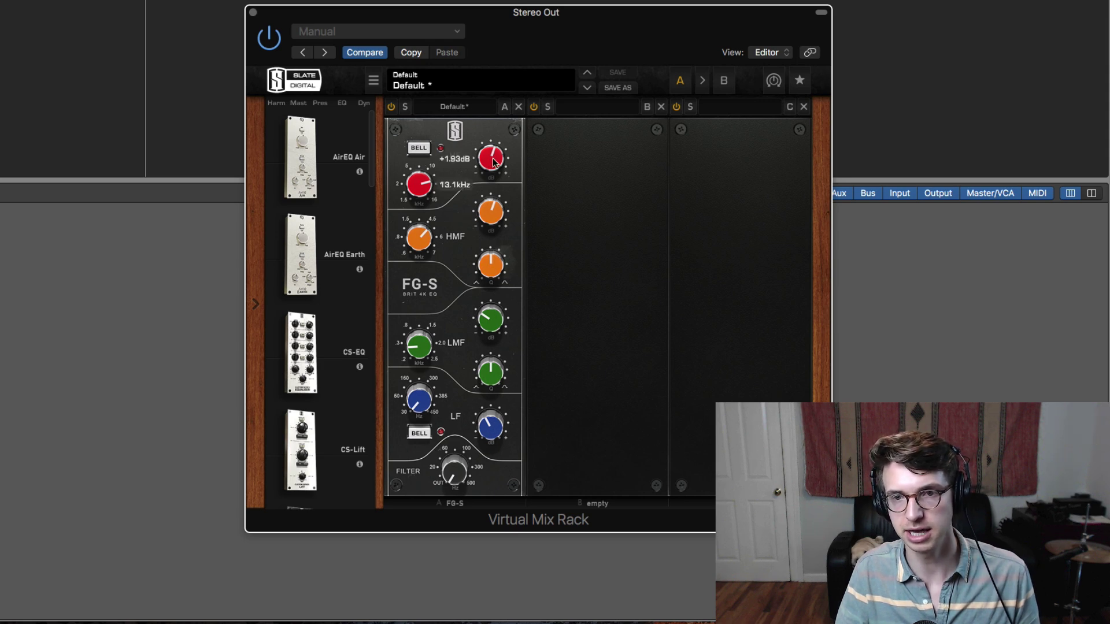
{"action": "scroll", "coordinate": [494, 160], "scroll_direction": "up", "scroll_amount": 3}
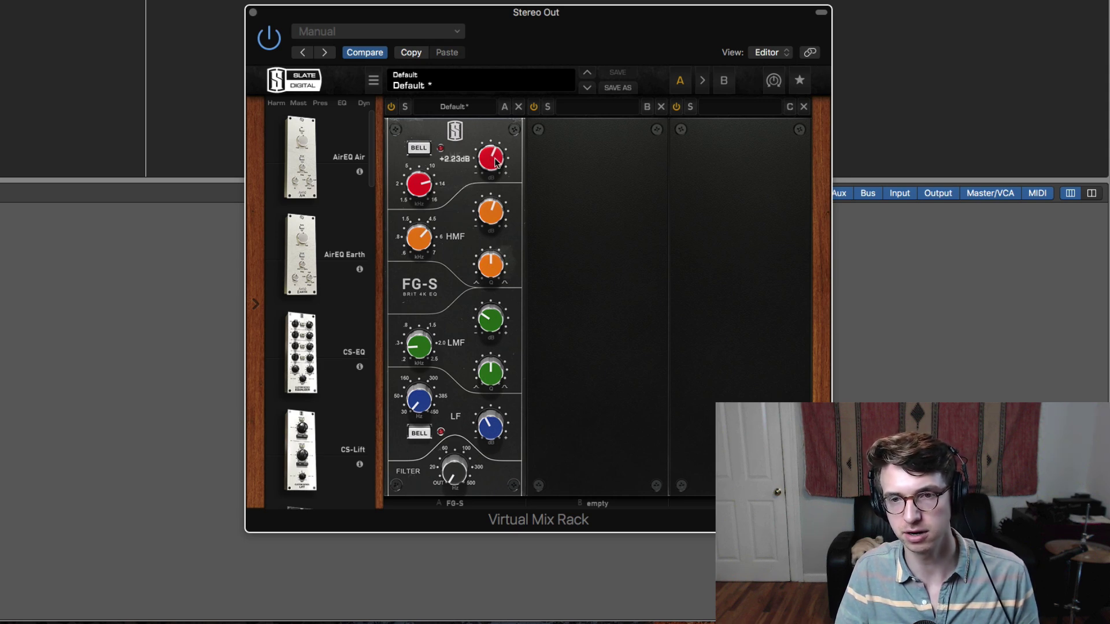
Set the FG-S LMF gain to -5.81 dB, review the LF band and close the Stereo Out's Virtual Mix Rack.
{"action": "mouse_move", "coordinate": [492, 319]}
{"action": "scroll", "coordinate": [492, 320], "scroll_direction": "down", "scroll_amount": 3}
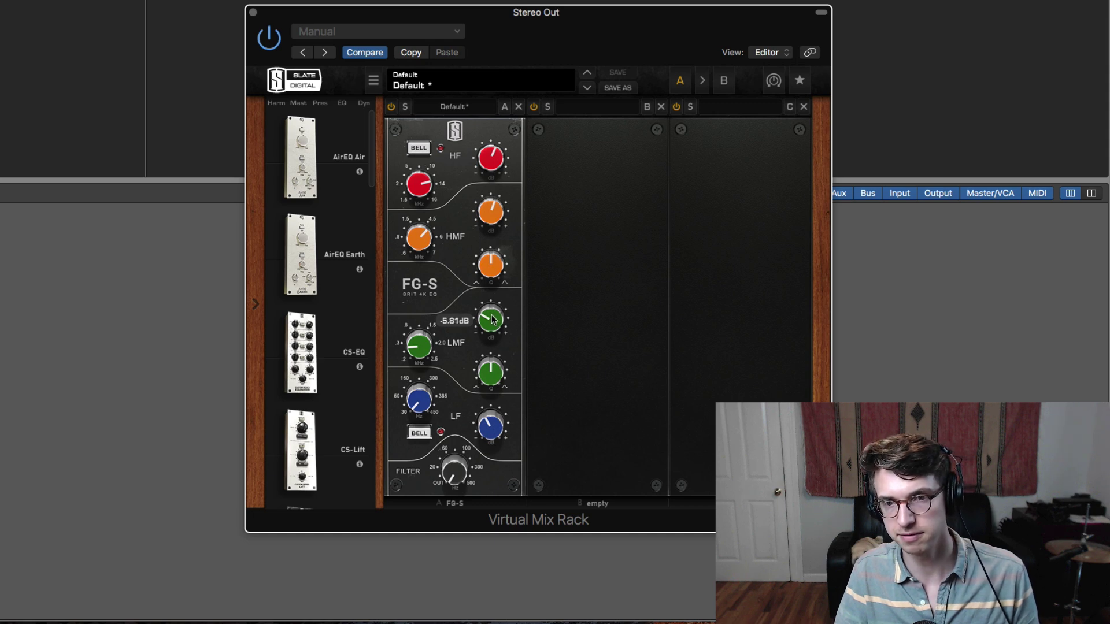
{"action": "mouse_move", "coordinate": [420, 348]}
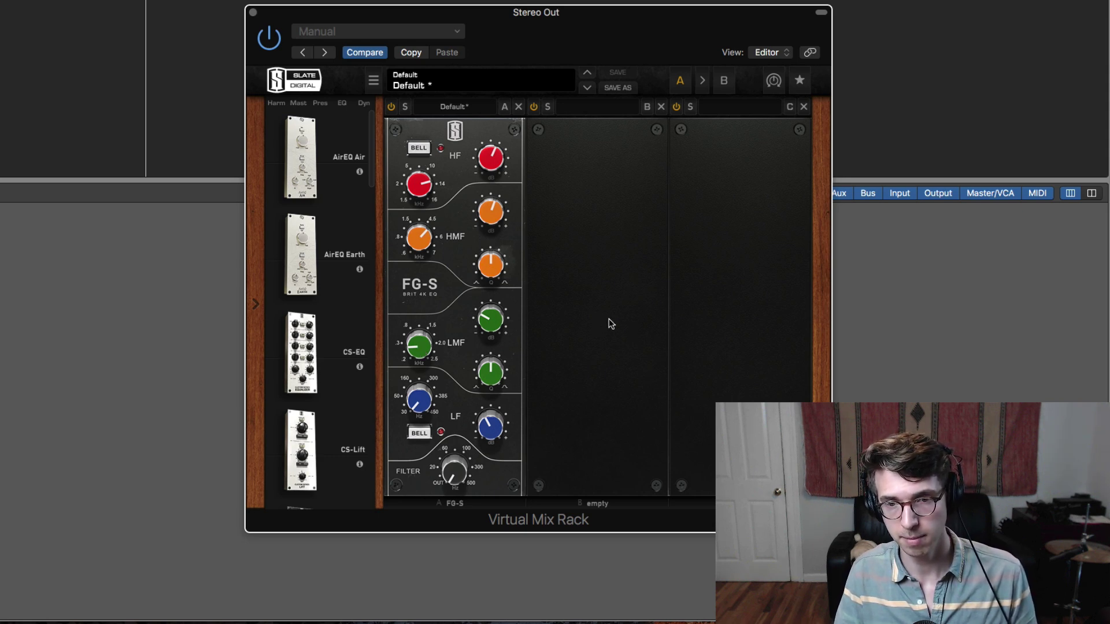
{"action": "mouse_move", "coordinate": [492, 427]}
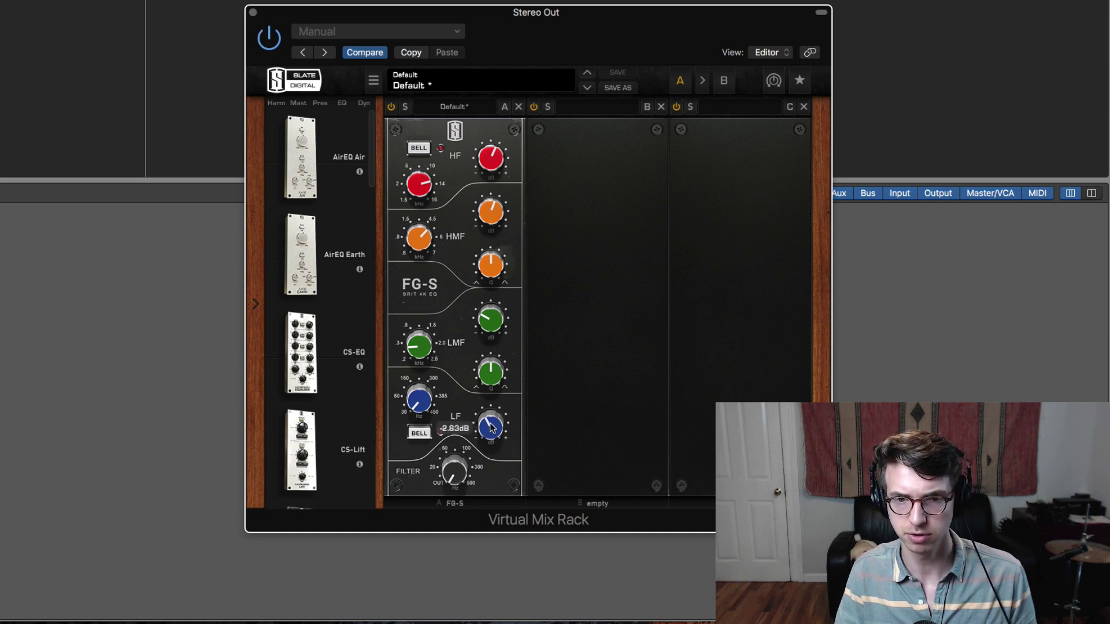
{"action": "mouse_move", "coordinate": [425, 405]}
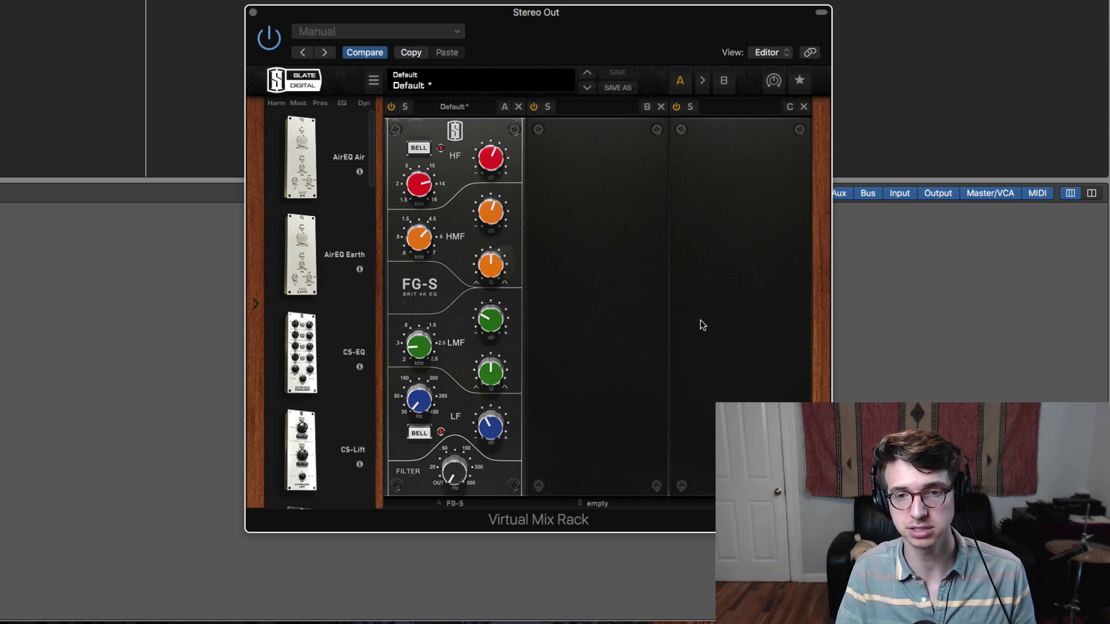
{"action": "left_click", "coordinate": [252, 12]}
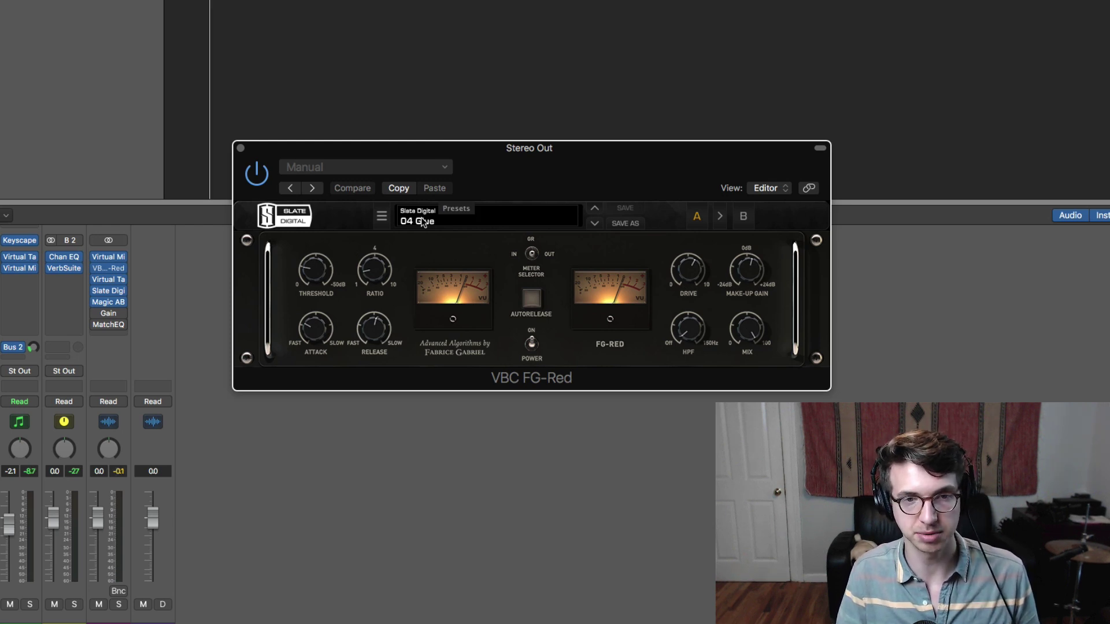
Close the Stereo Out's VBC FG-Red compressor, then review its Virtual Tape Machines with a brief playback and close that window.
{"action": "left_click", "coordinate": [240, 148]}
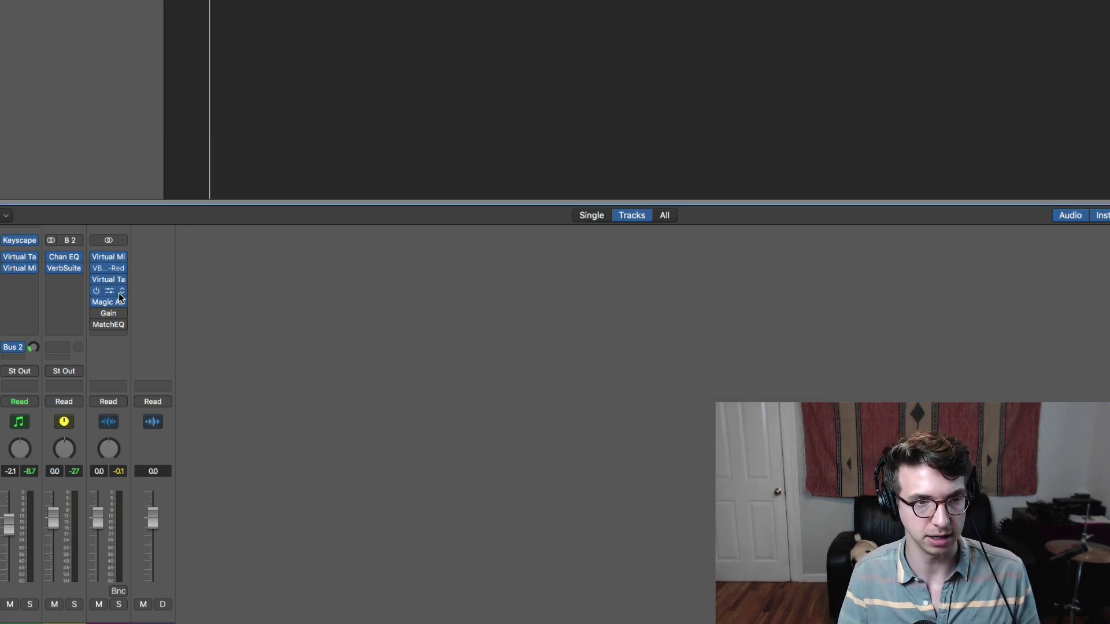
{"action": "left_click", "coordinate": [109, 289]}
{"action": "left_click", "coordinate": [108, 280]}
{"action": "left_click", "coordinate": [108, 280]}
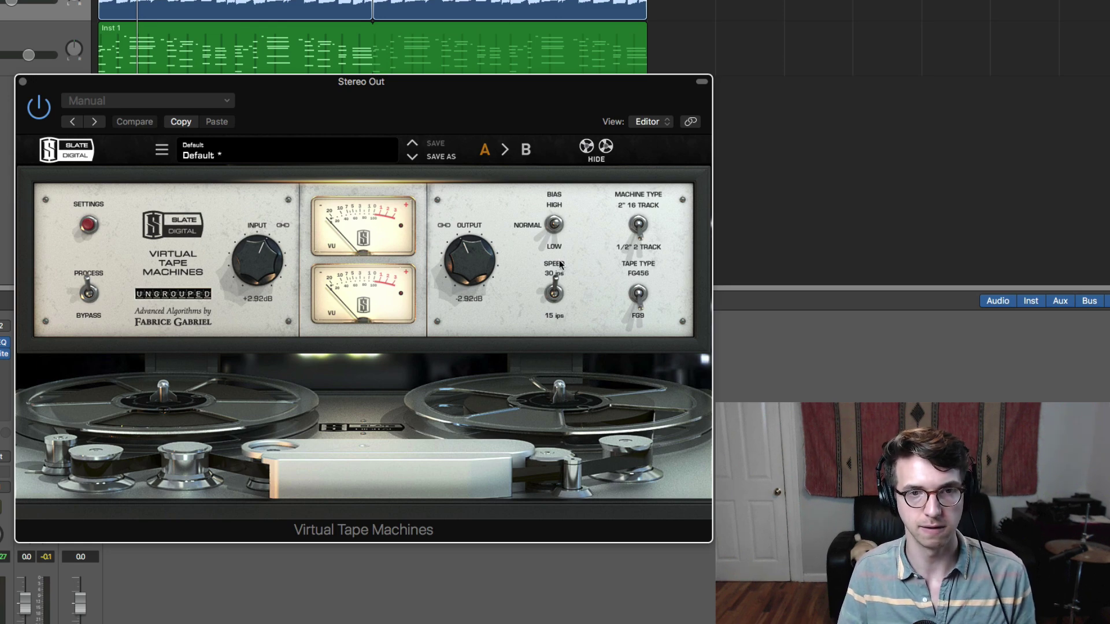
{"action": "key", "text": "space"}
{"action": "key", "text": "space"}
{"action": "left_click", "coordinate": [23, 82]}
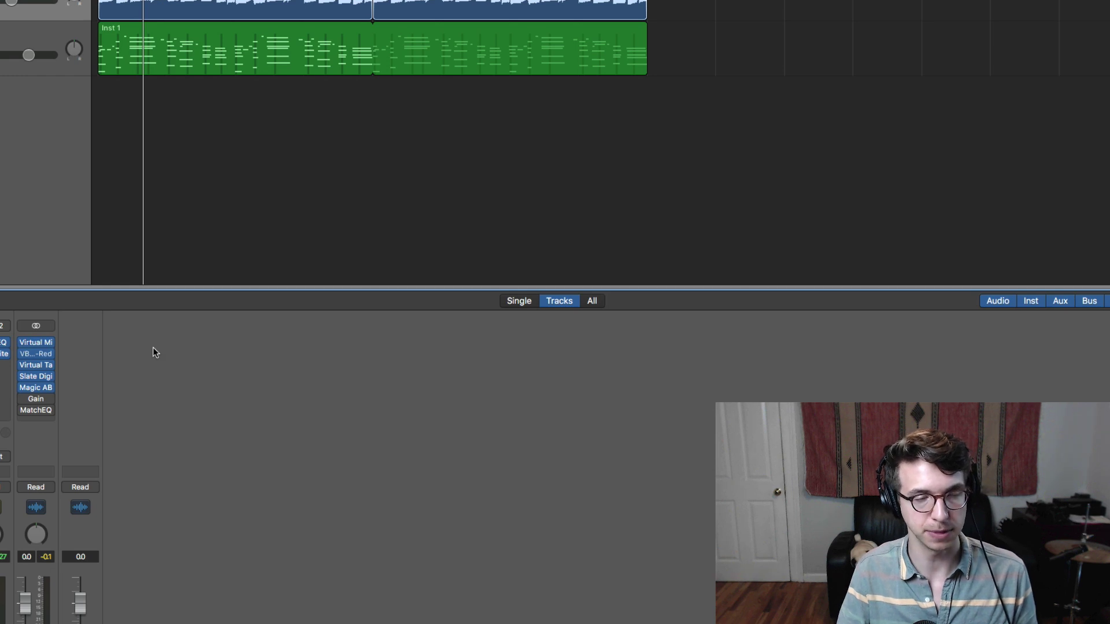
Open the Stereo Out's Slate Digital FG-X, raise its FG Level gain slightly during playback, and close the window.
{"action": "left_click", "coordinate": [35, 379]}
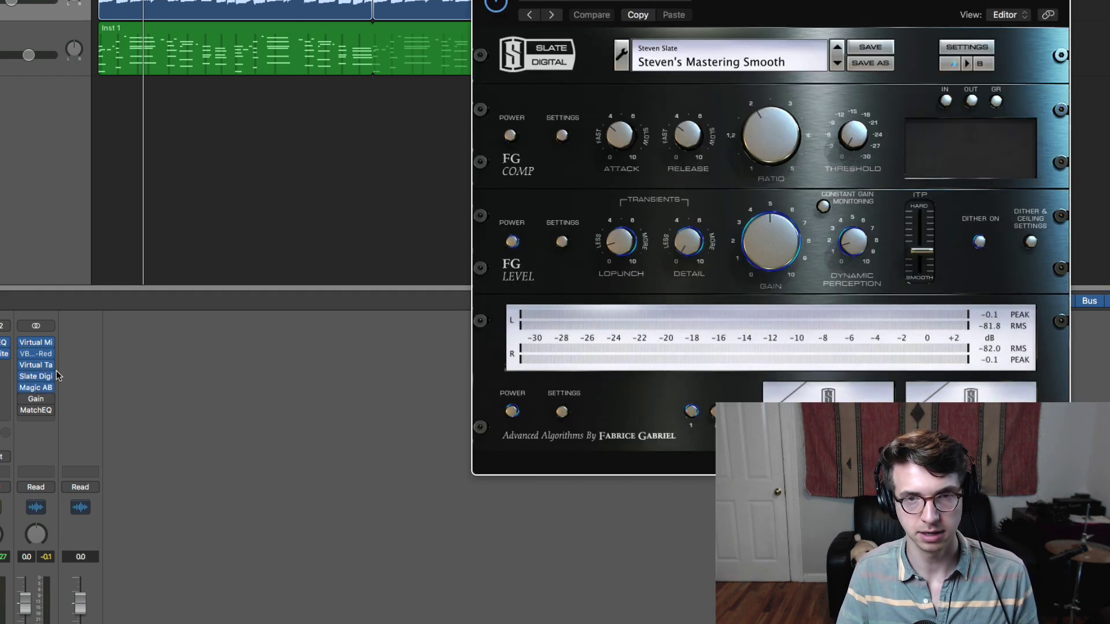
{"action": "left_click_drag", "start_coordinate": [767, 22], "coordinate": [681, 107]}
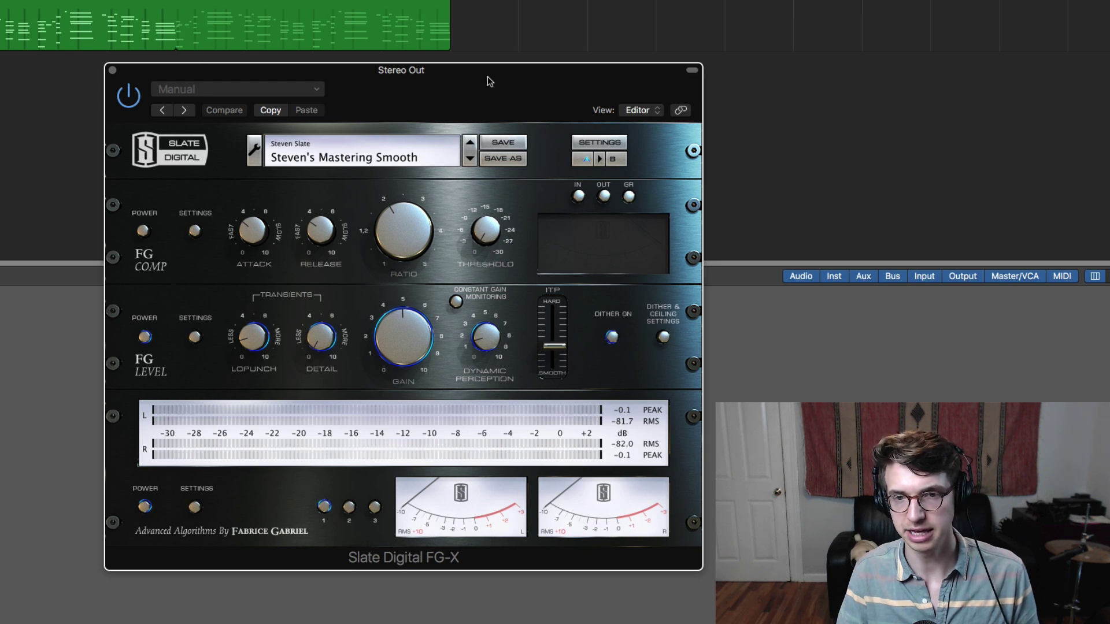
{"action": "key", "text": "space"}
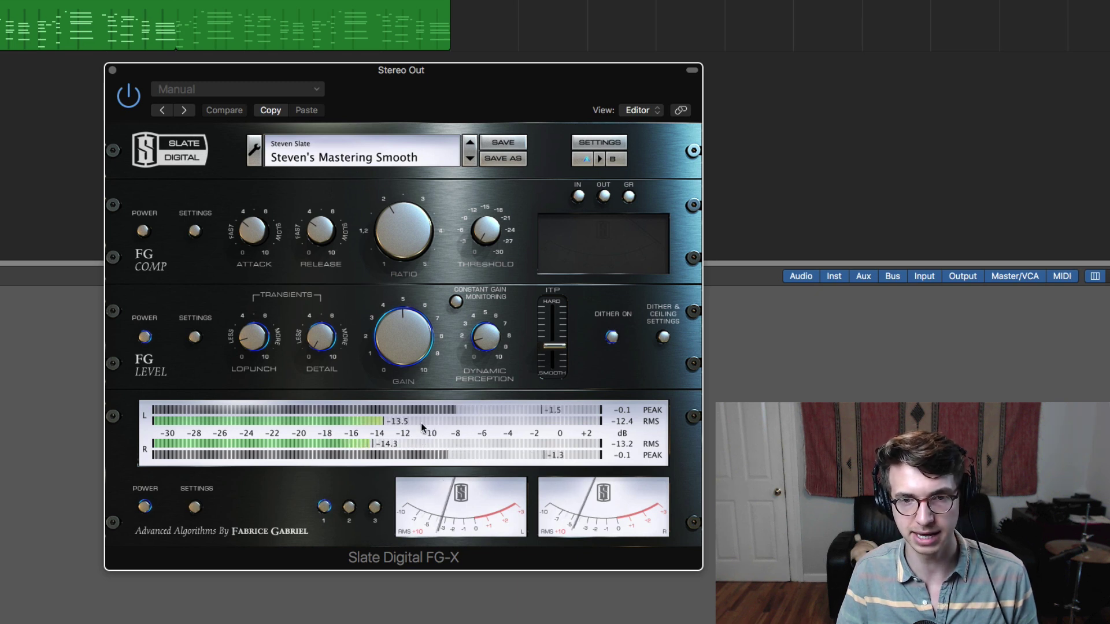
{"action": "left_click_drag", "start_coordinate": [412, 371], "coordinate": [439, 340]}
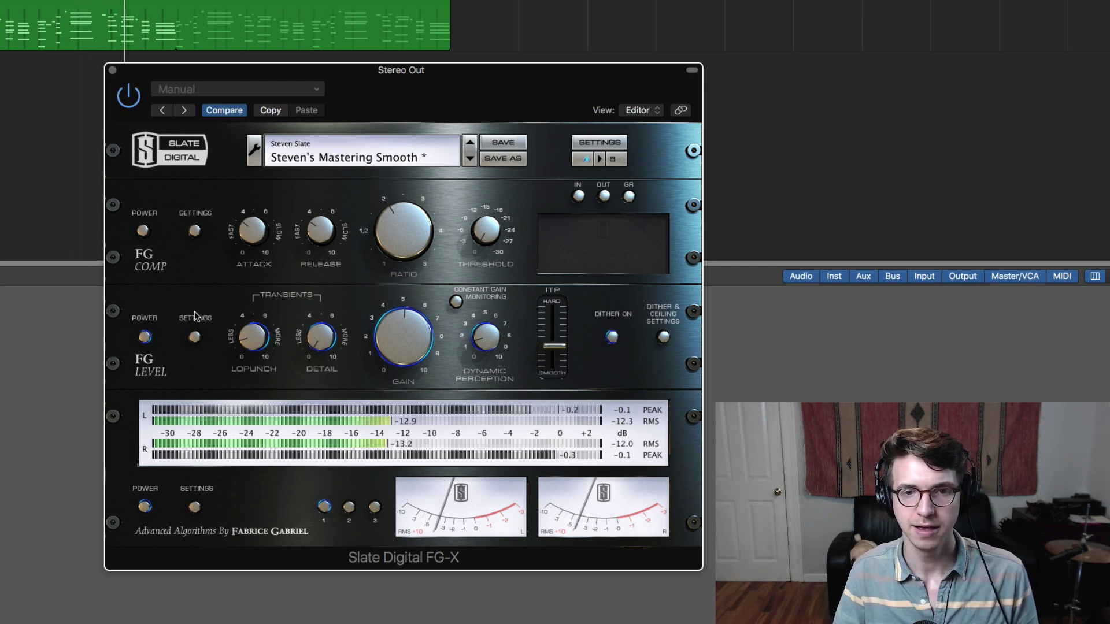
{"action": "left_click", "coordinate": [113, 71]}
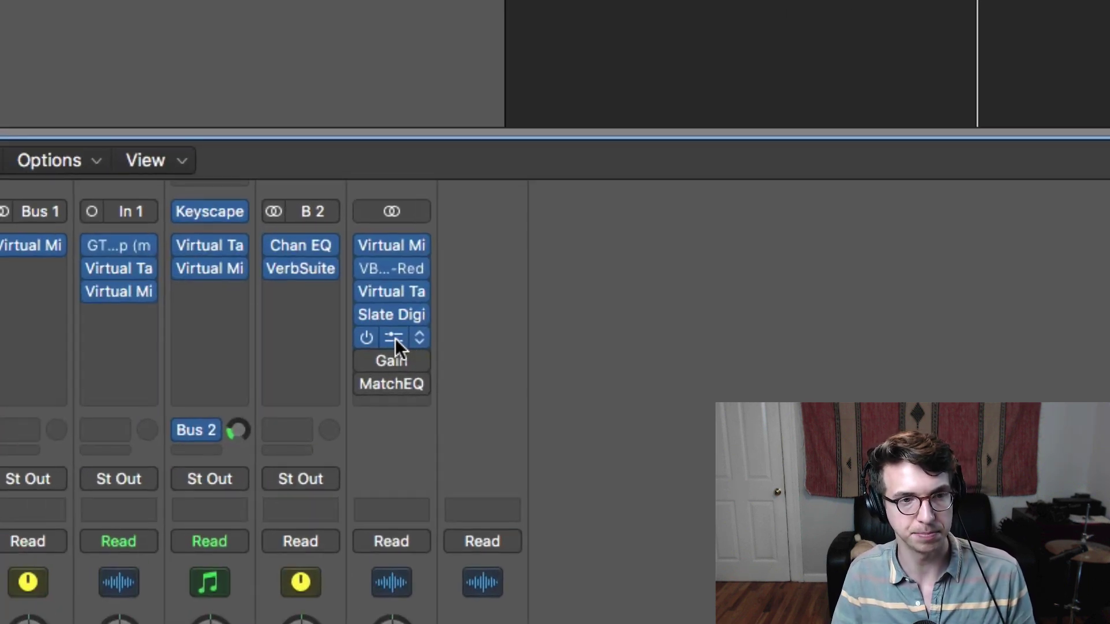
Open Magic AB on the Stereo Out, move the Polliwog reference past its midpoint and switch monitoring to B.
{"action": "left_click", "coordinate": [389, 340]}
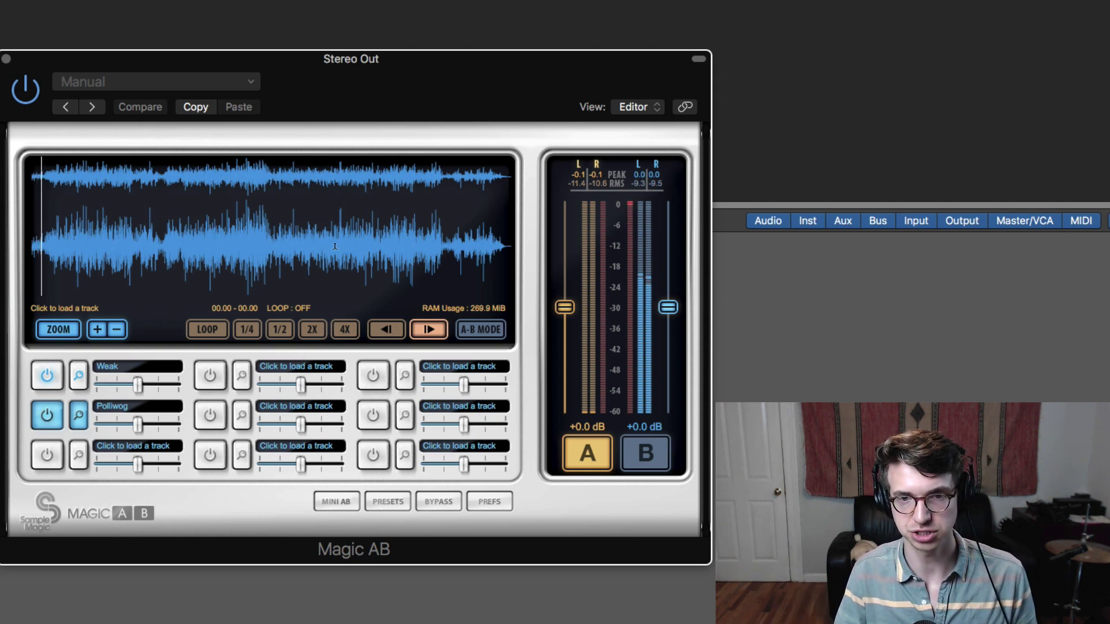
{"action": "left_click", "coordinate": [333, 283]}
{"action": "left_click", "coordinate": [657, 457]}
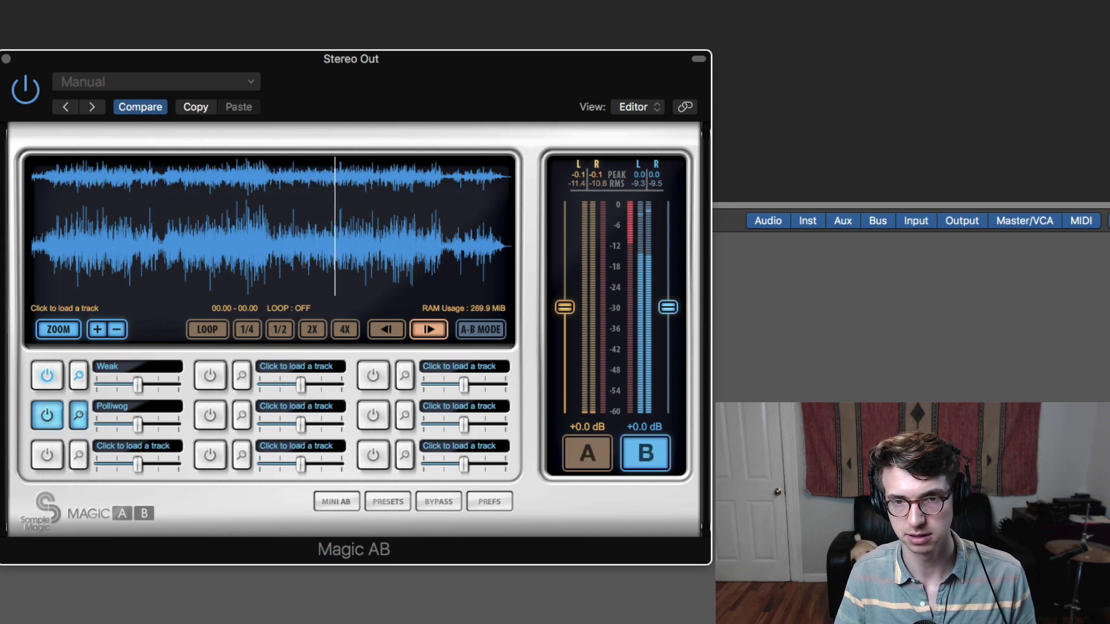
Compare the mix with several earlier passages of the Polliwog reference in Magic AB, switching between A and B, and close the window.
{"action": "left_click", "coordinate": [279, 252]}
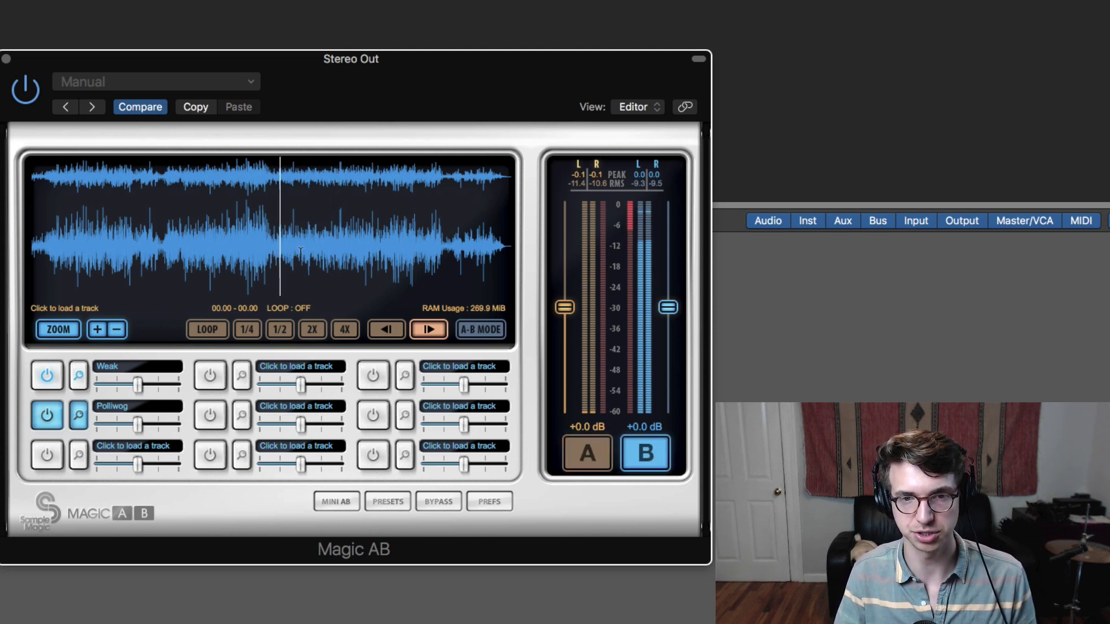
{"action": "left_click", "coordinate": [208, 234]}
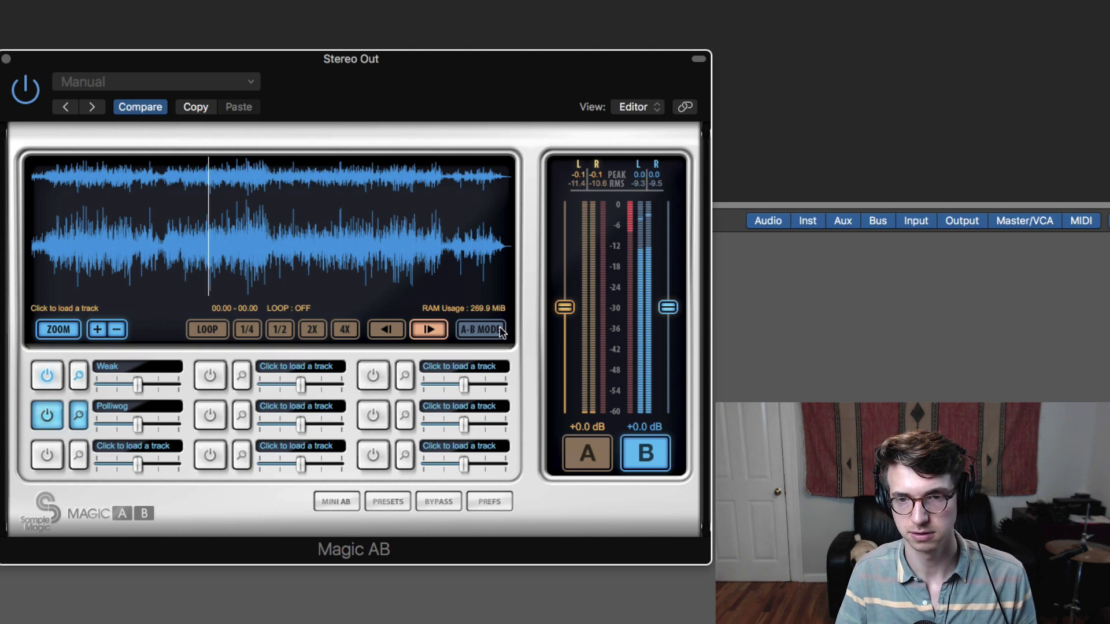
{"action": "left_click", "coordinate": [464, 330]}
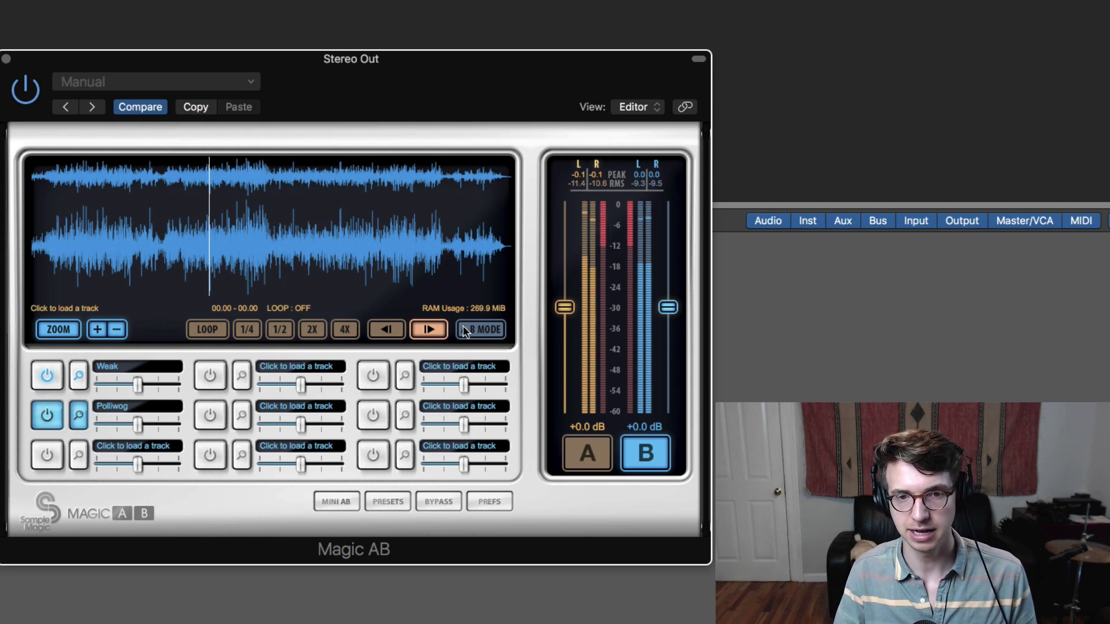
{"action": "left_click", "coordinate": [655, 453]}
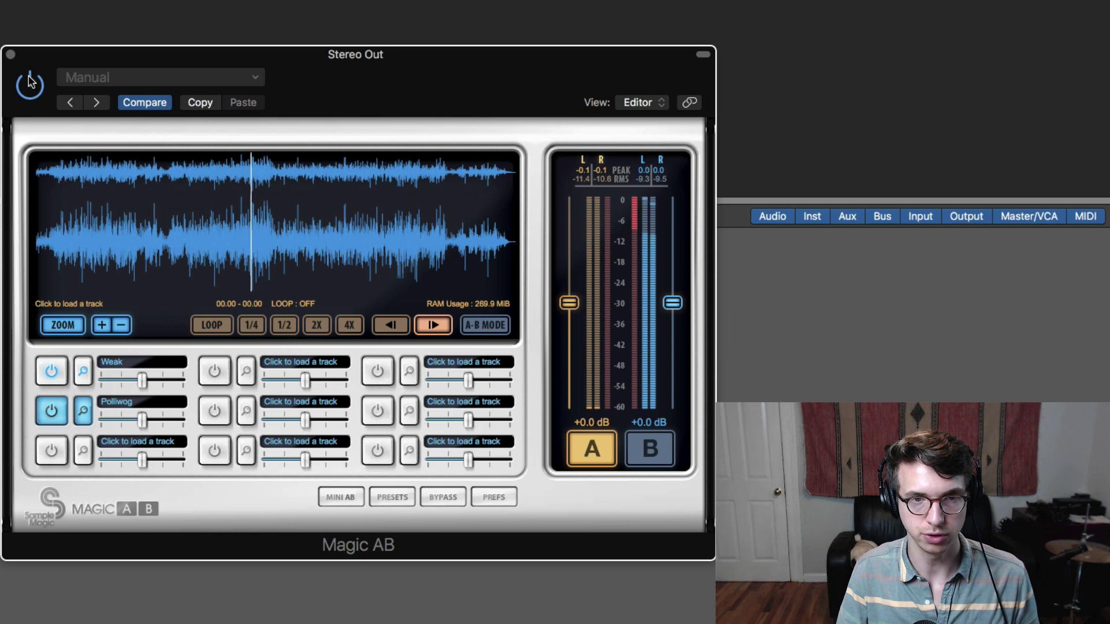
{"action": "left_click", "coordinate": [10, 55]}
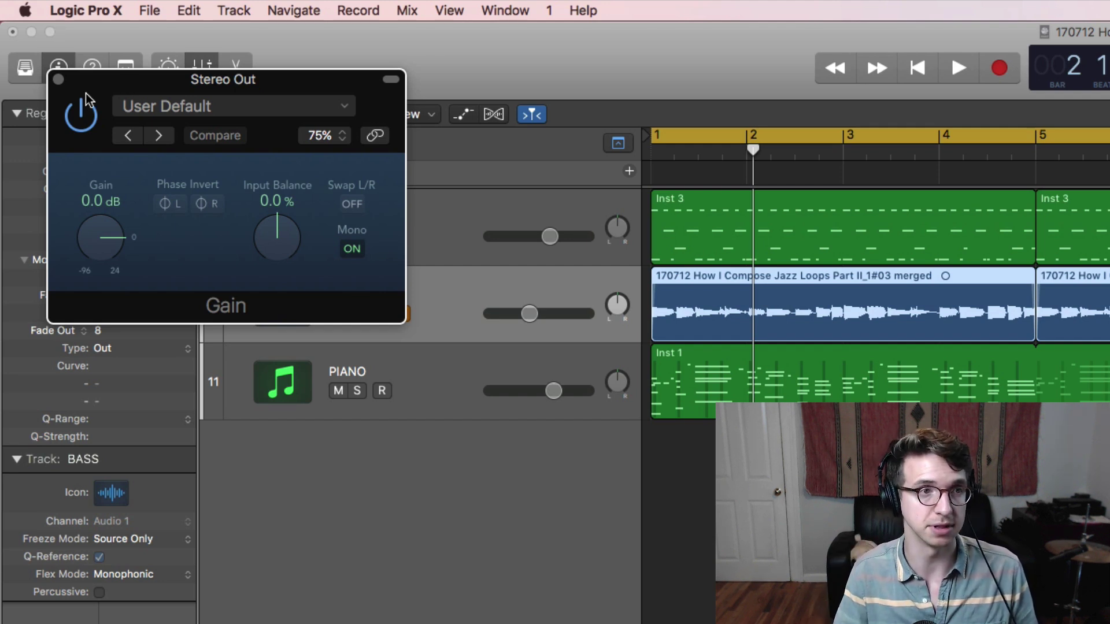
Close the Stereo Out's Gain plug-in, then bypass its Match EQ and close that window.
{"action": "left_click", "coordinate": [59, 79]}
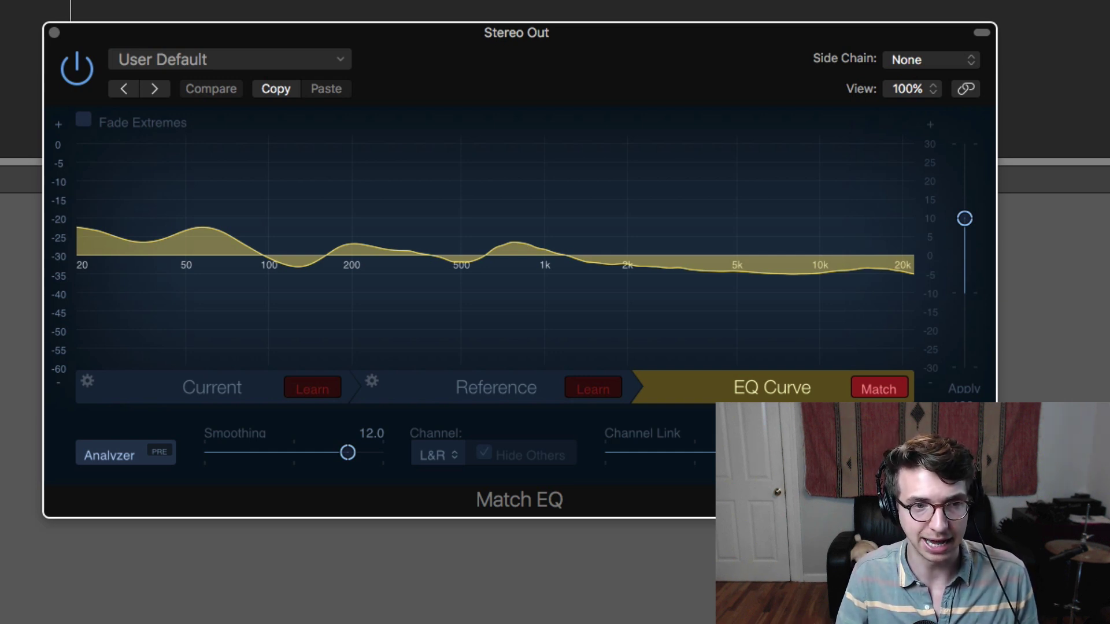
{"action": "left_click", "coordinate": [77, 68]}
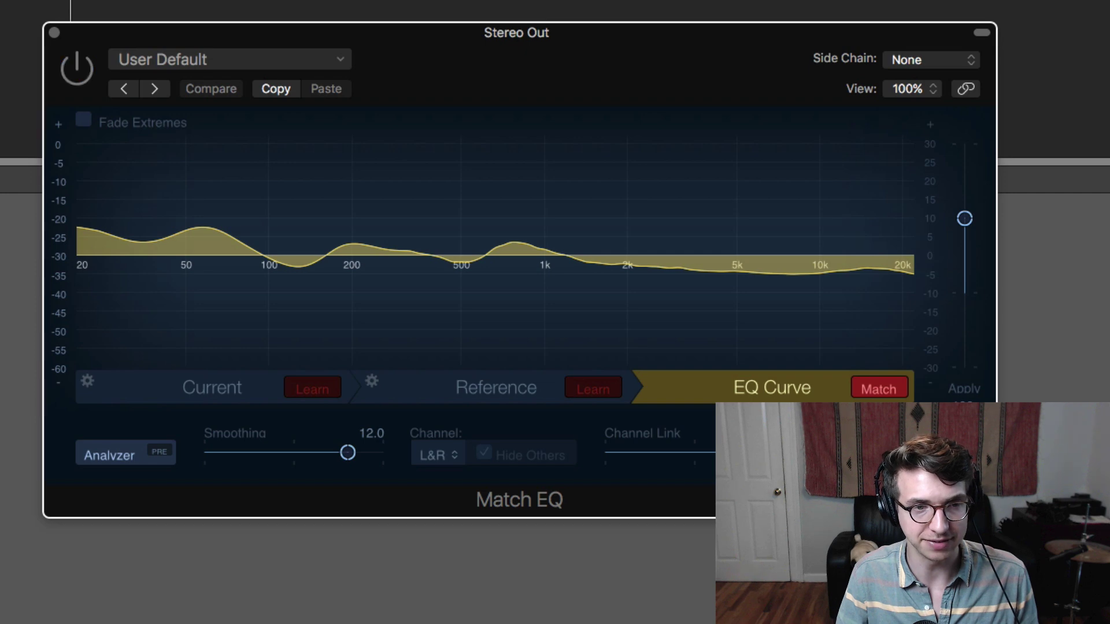
{"action": "left_click", "coordinate": [55, 33]}
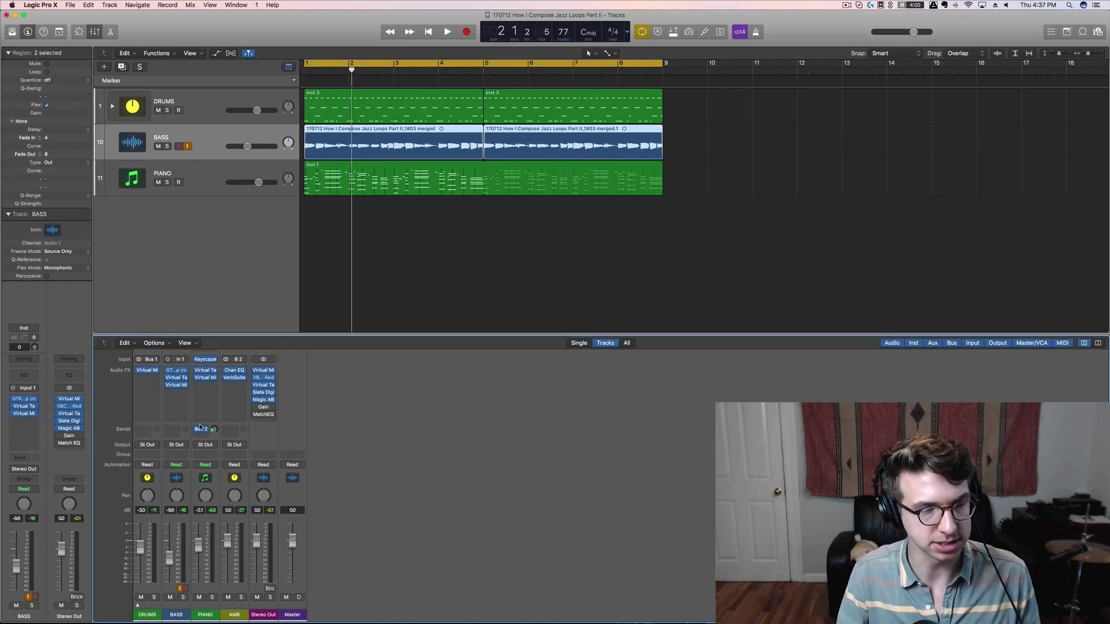
Bypass all active plug-ins on the DRUMS, BASS, PIANO, AMB and Stereo Out channels, along with the piano's Bus 2 send.
{"action": "mouse_move", "coordinate": [201, 433]}
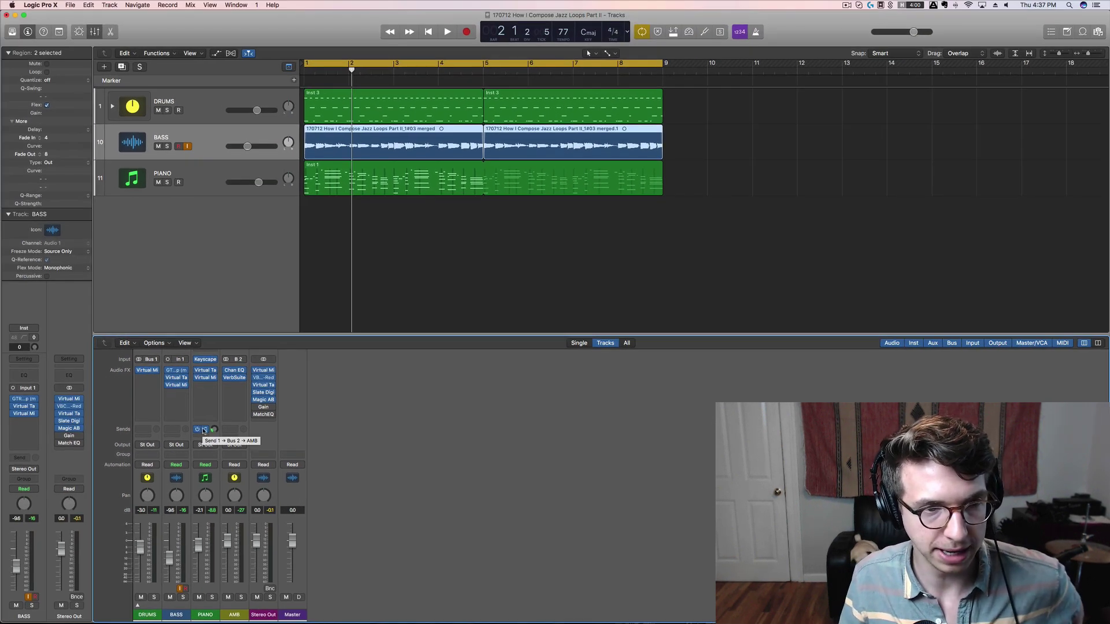
{"action": "left_click", "coordinate": [139, 370]}
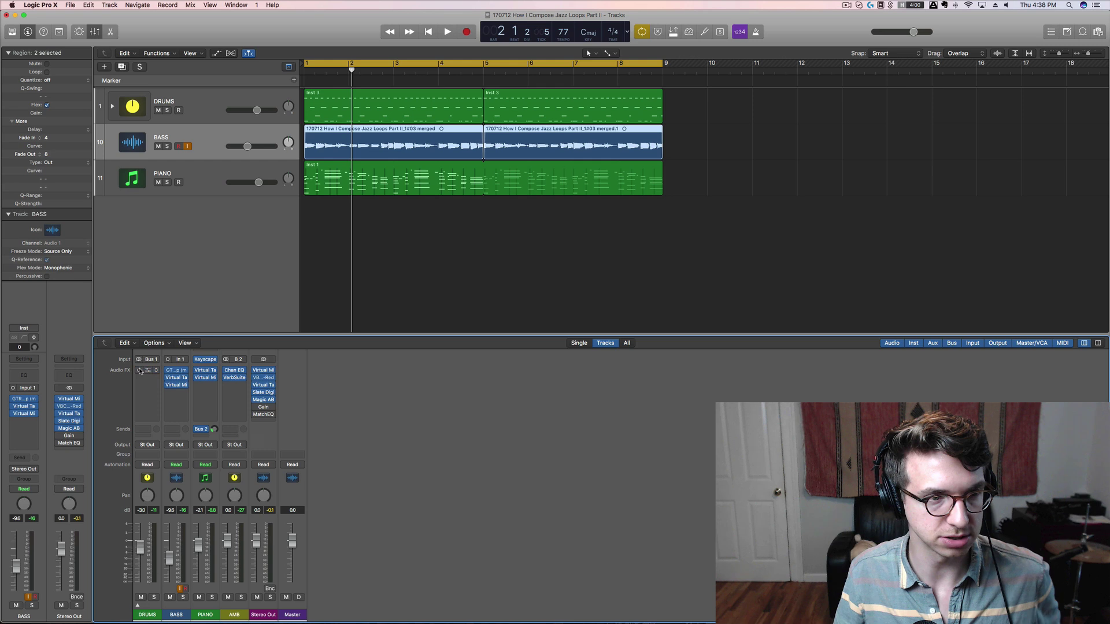
{"action": "left_click", "coordinate": [168, 370]}
{"action": "left_click", "coordinate": [168, 377]}
{"action": "left_click", "coordinate": [168, 384]}
{"action": "left_click", "coordinate": [197, 370]}
{"action": "left_click", "coordinate": [197, 377]}
{"action": "left_click", "coordinate": [227, 370]}
{"action": "left_click", "coordinate": [226, 378]}
{"action": "left_click", "coordinate": [255, 371]}
{"action": "left_click", "coordinate": [255, 371]}
{"action": "left_click", "coordinate": [255, 370]}
{"action": "left_click", "coordinate": [255, 377]}
{"action": "left_click", "coordinate": [255, 385]}
{"action": "left_click", "coordinate": [255, 393]}
{"action": "left_click", "coordinate": [255, 399]}
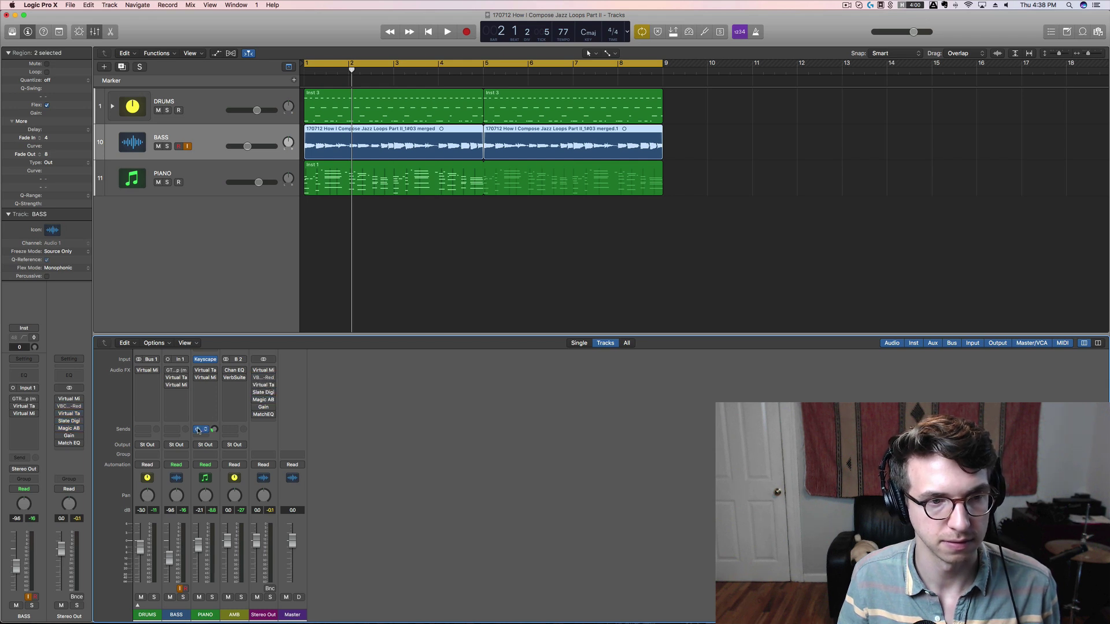
Play the unprocessed loop from the start for about four bars and stop it.
{"action": "key", "text": "Return"}
{"action": "key", "text": "space"}
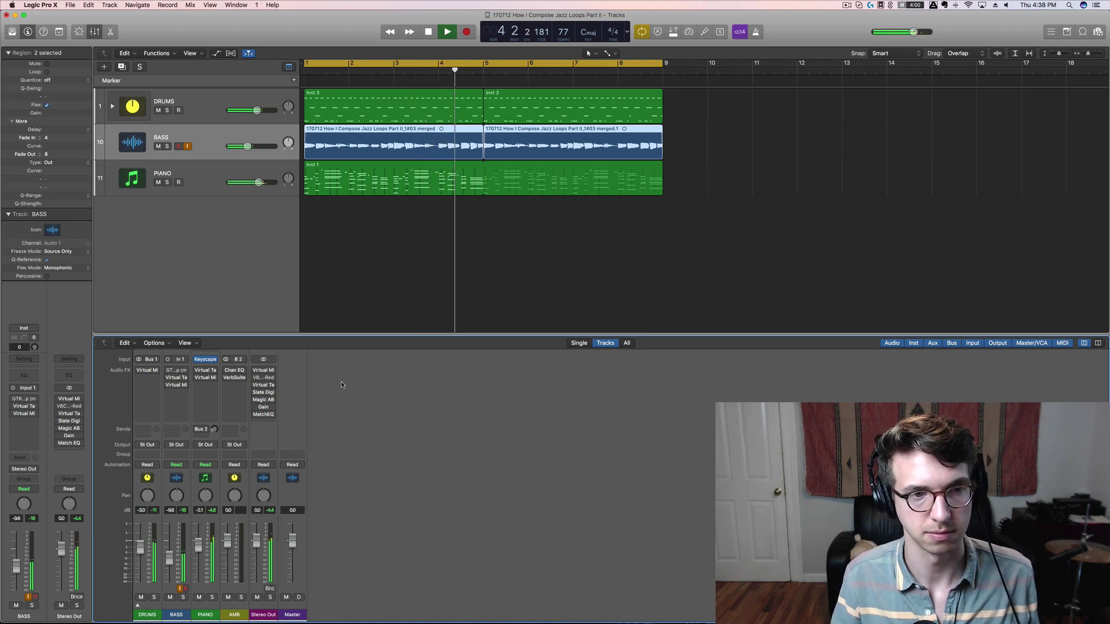
{"action": "key", "text": "space"}
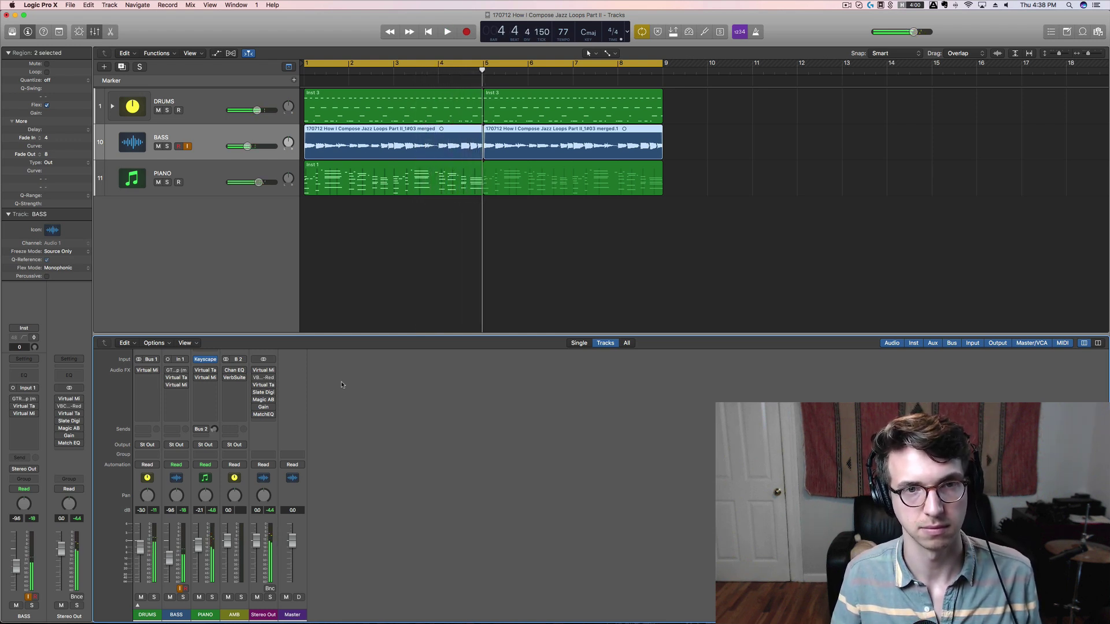
Re-enable the channel plug-ins, the piano's Bus 2 send and the Stereo Out chain through Slate Digital FG-X, and open FG-X.
{"action": "left_click_drag", "start_coordinate": [142, 371], "coordinate": [221, 387]}
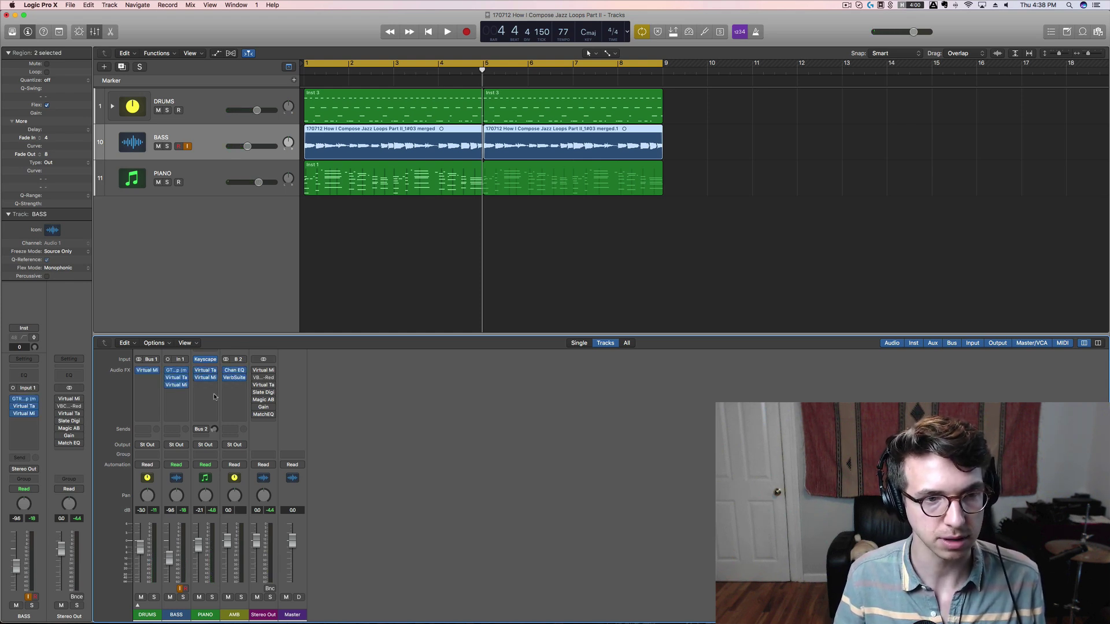
{"action": "left_click_drag", "start_coordinate": [197, 430], "coordinate": [263, 395]}
{"action": "left_click", "coordinate": [265, 394]}
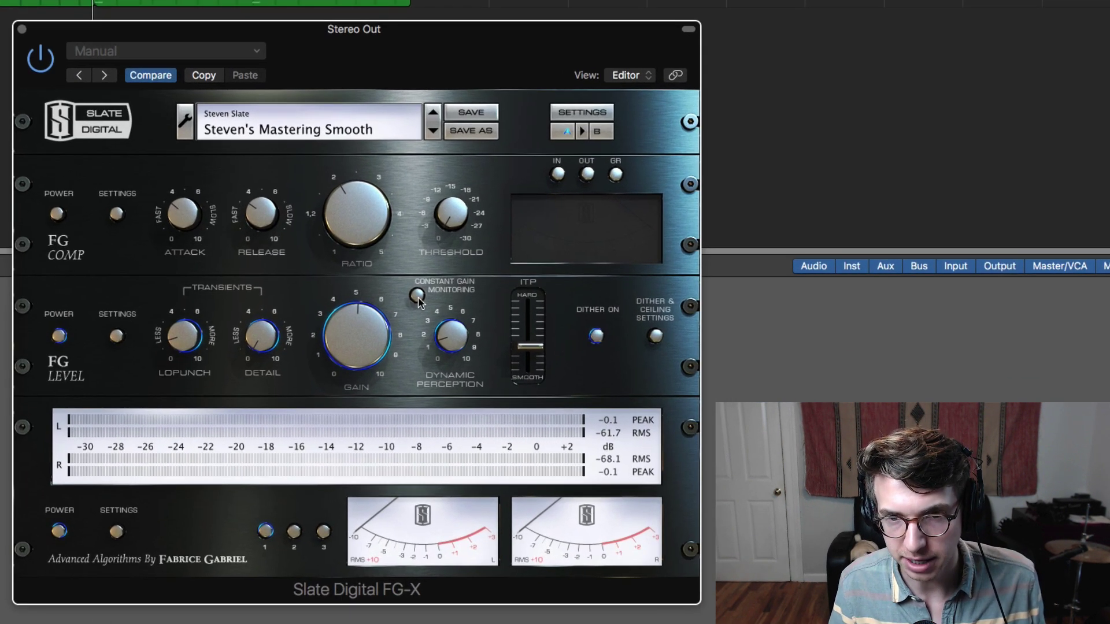
Toggle Constant Gain Monitoring in the FG-X's FG Level section during playback to compare the level-matched and full-gain sound.
{"action": "left_click", "coordinate": [417, 296]}
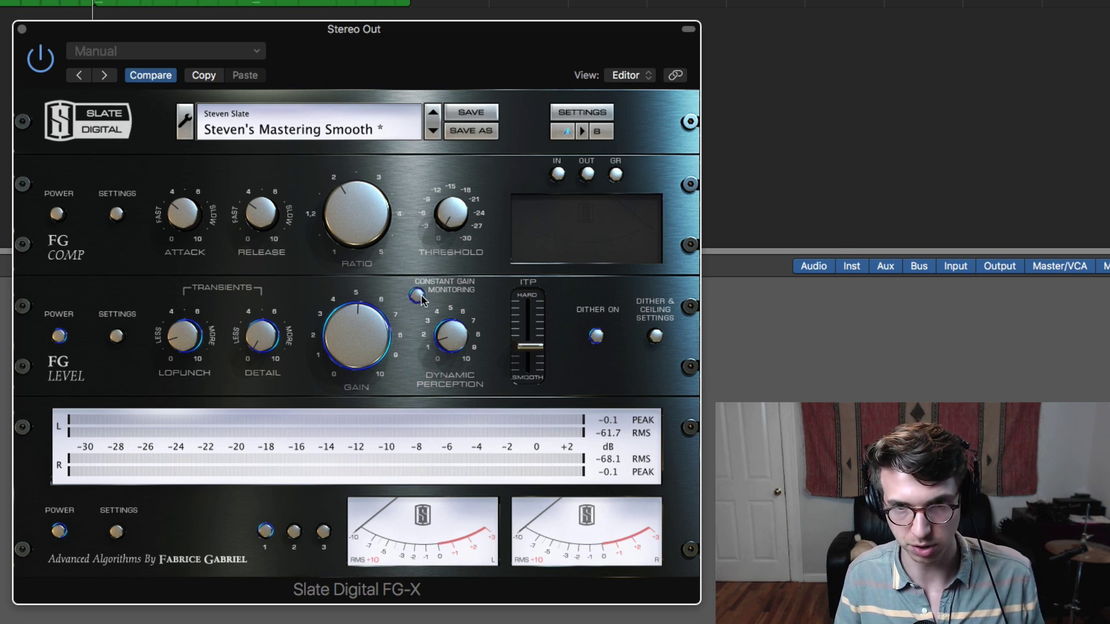
{"action": "key", "text": "space"}
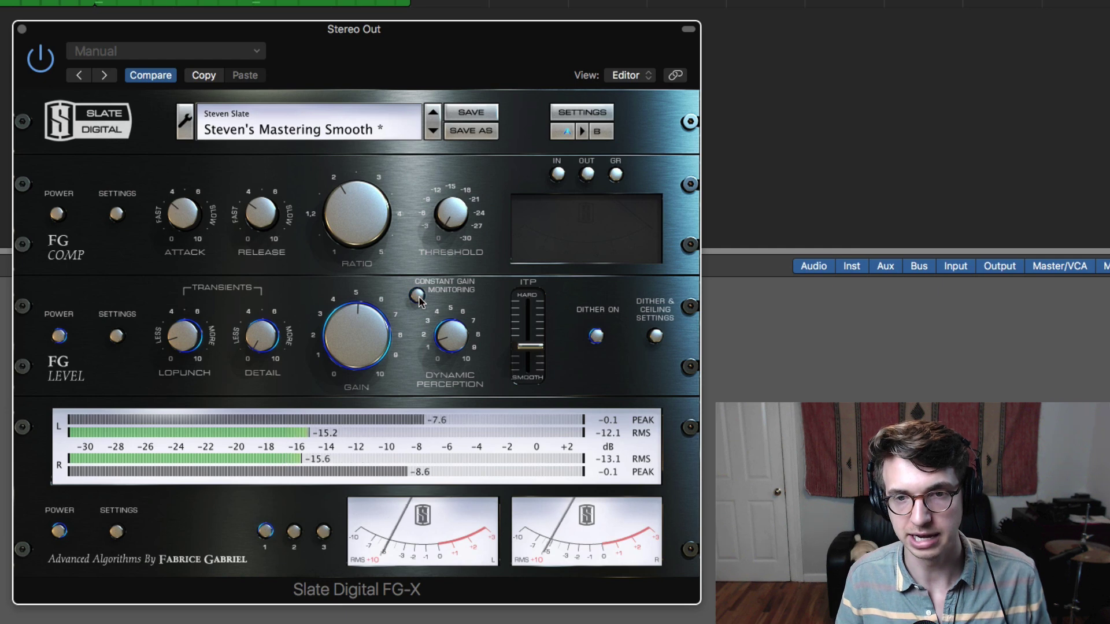
{"action": "left_click", "coordinate": [417, 295]}
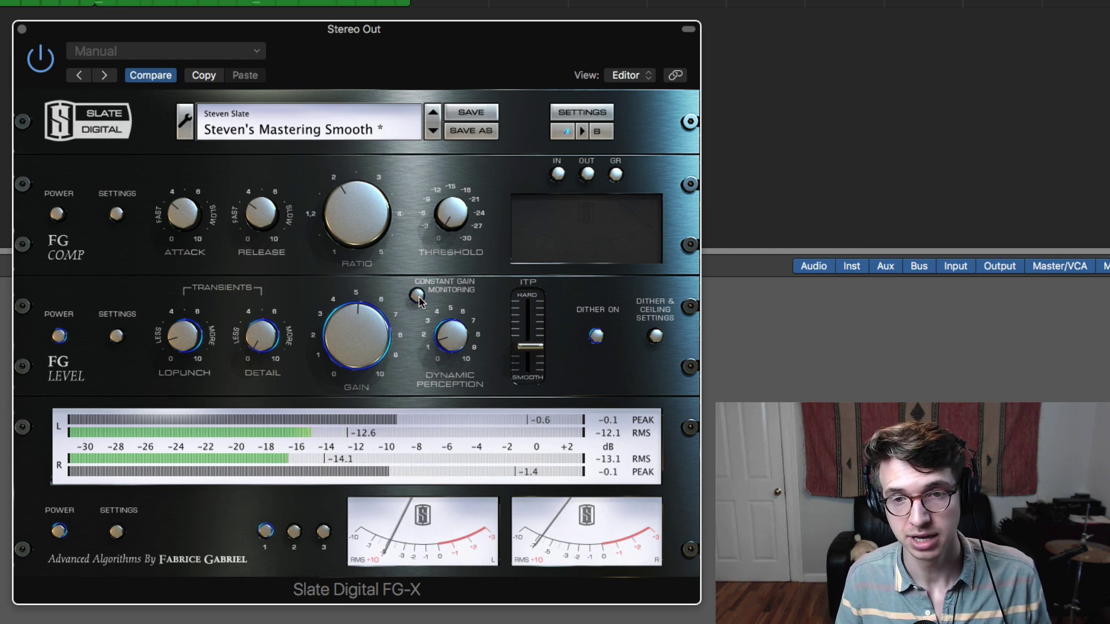
{"action": "left_click", "coordinate": [414, 297]}
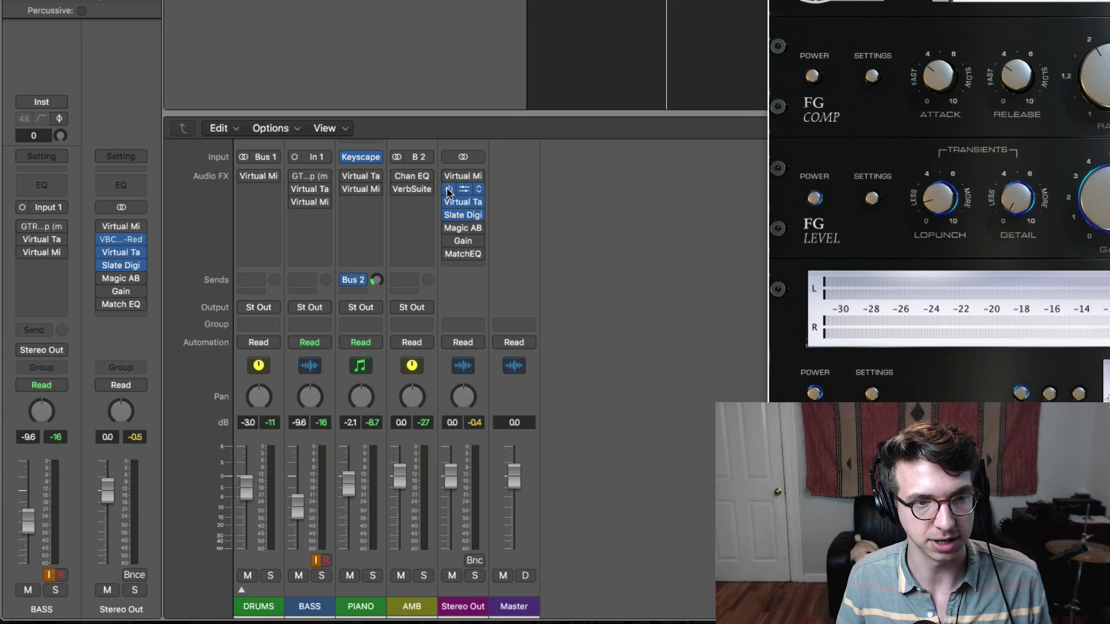
Play the loop with all plug-ins and the Bus 2 send bypassed, then switch the chain through FG-X back on during playback.
{"action": "mouse_move", "coordinate": [447, 229]}
{"action": "key", "text": "space"}
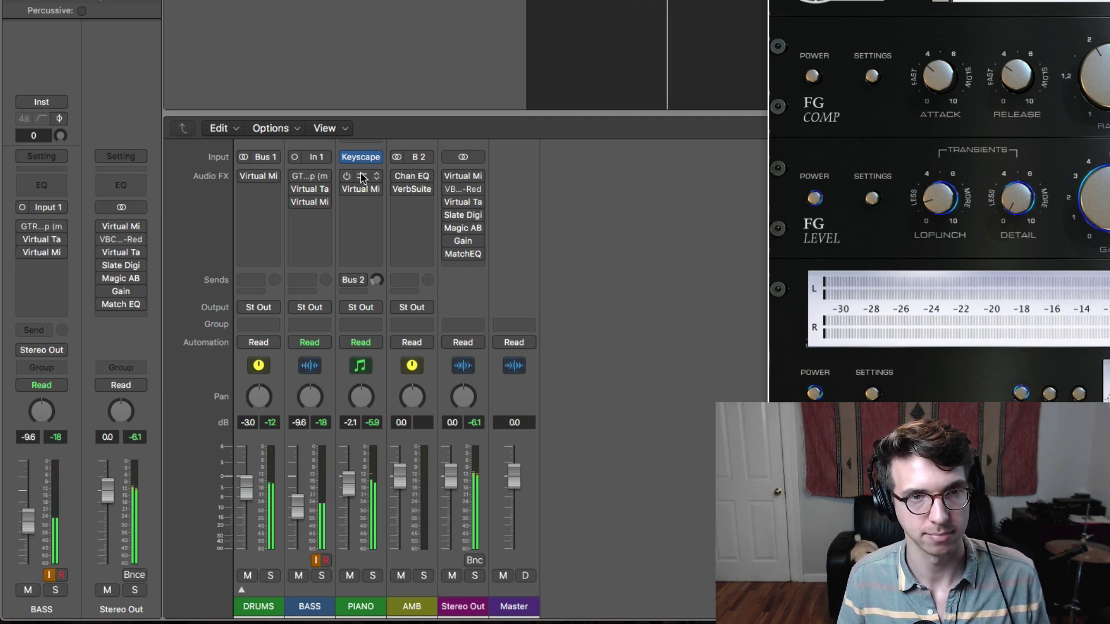
{"action": "left_click_drag", "start_coordinate": [233, 175], "coordinate": [448, 219]}
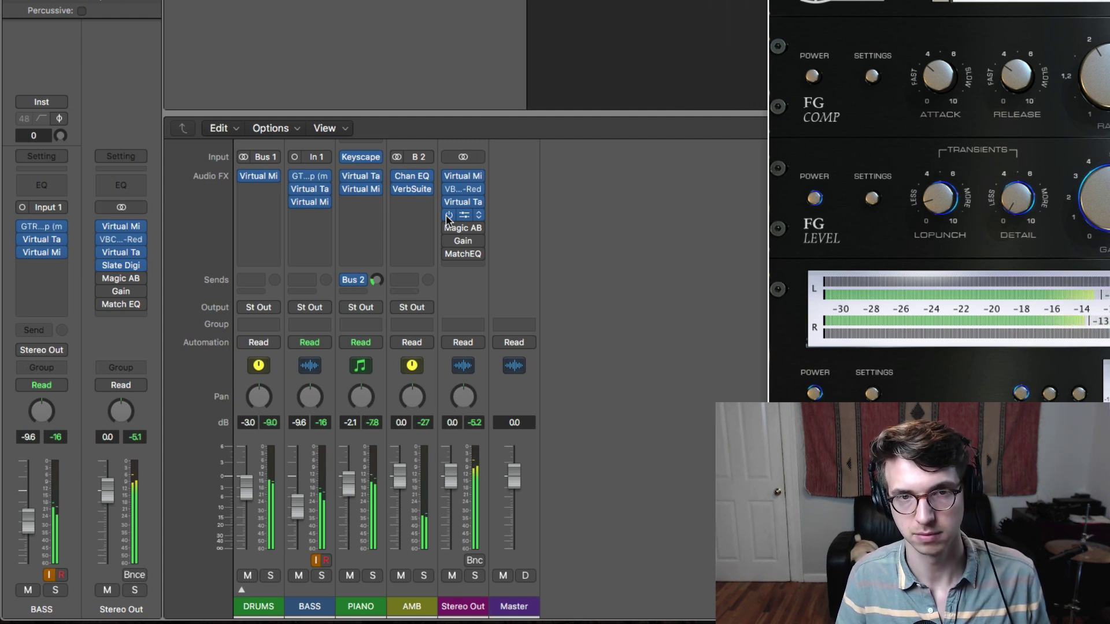
Open the AMB channel's Channel EQ, review its 220 Hz low cut and close the window.
{"action": "scroll", "coordinate": [597, 230], "scroll_direction": "up", "scroll_amount": 5}
{"action": "scroll", "coordinate": [578, 240], "scroll_direction": "up", "scroll_amount": 2}
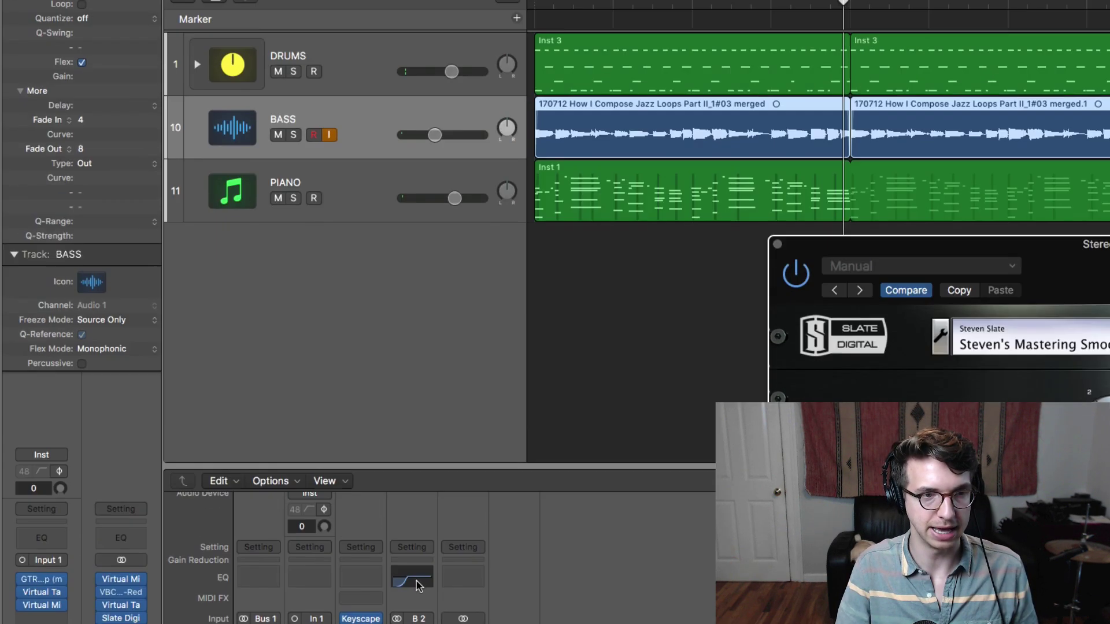
{"action": "left_click", "coordinate": [412, 224]}
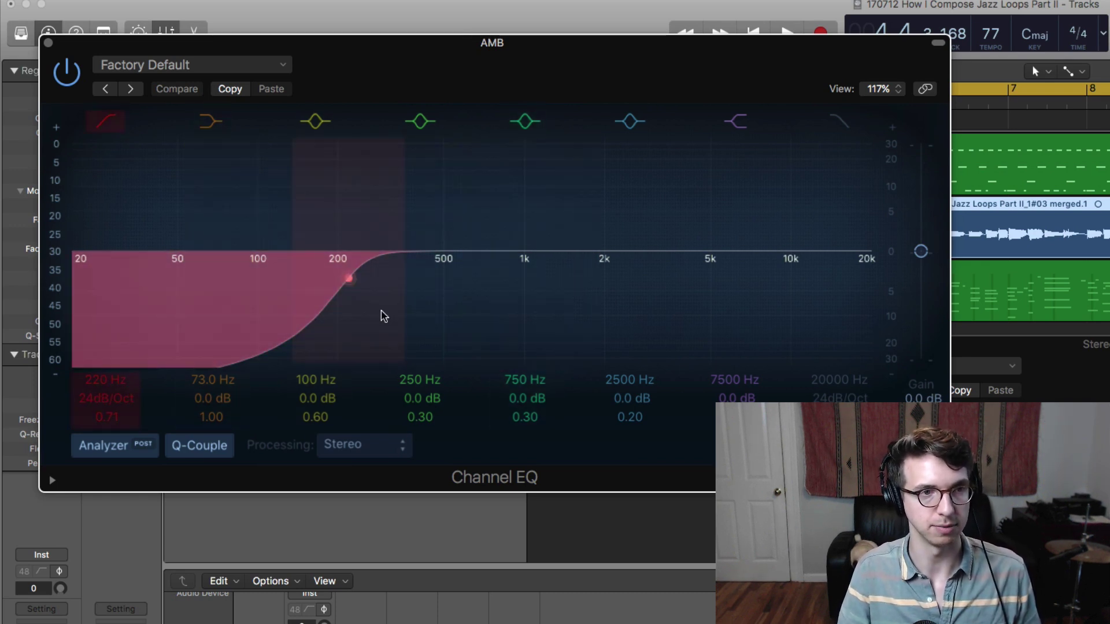
{"action": "left_click", "coordinate": [48, 44]}
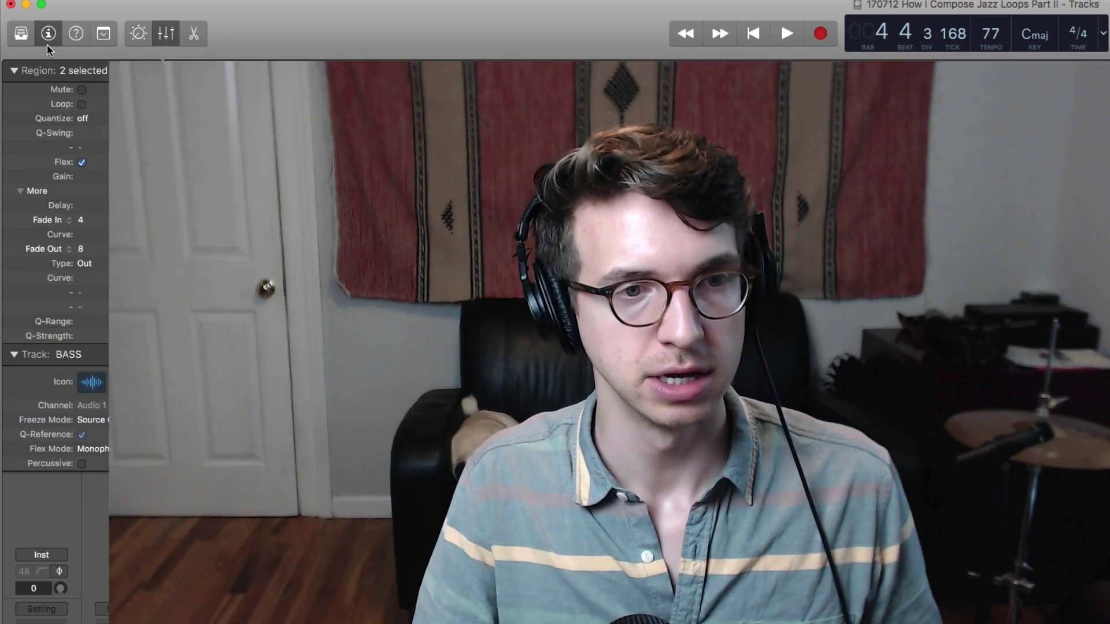